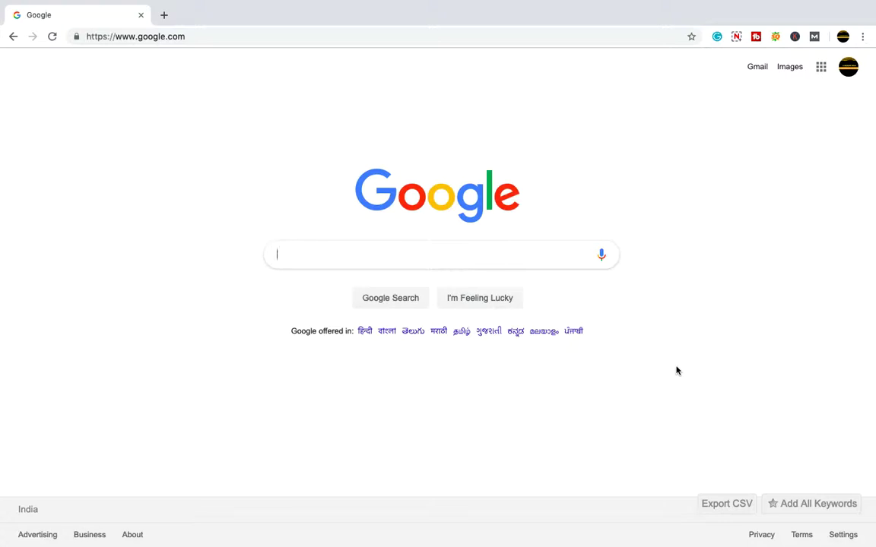
- Search Google for "buy shoe online" and copy that keyword from the search field
{"action": "type", "text": "buy shoe"}
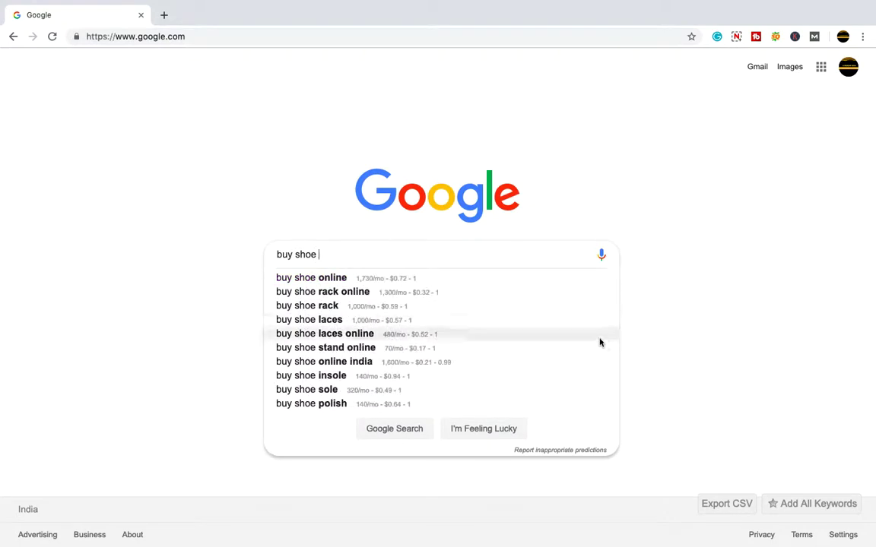
{"action": "left_click", "coordinate": [329, 278]}
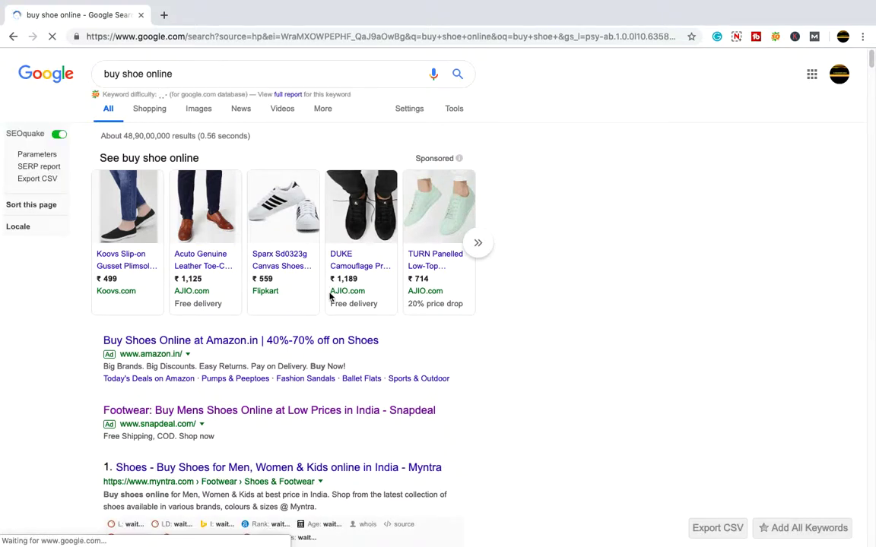
{"action": "left_click", "coordinate": [186, 75]}
{"action": "left_click_drag", "start_coordinate": [174, 73], "coordinate": [92, 74]}
{"action": "key", "text": "super+c"}
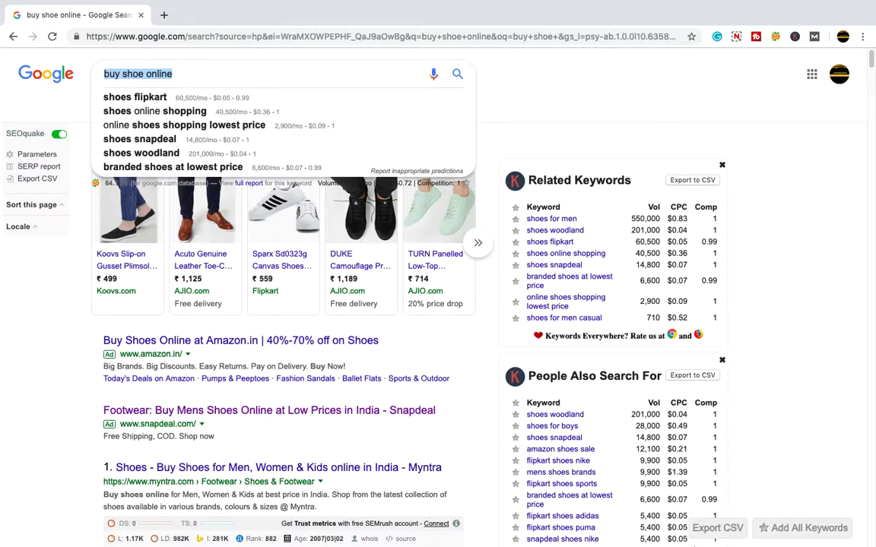
- Switch to Sublime Text and replace the existing keyword list with the copied keyword "buy shoe online"
{"action": "left_click", "coordinate": [670, 529]}
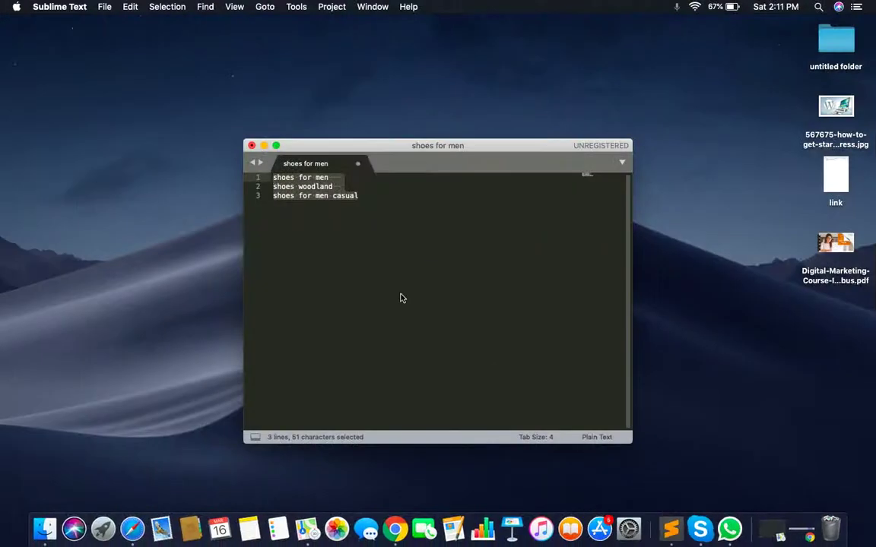
{"action": "key", "text": "BackSpace"}
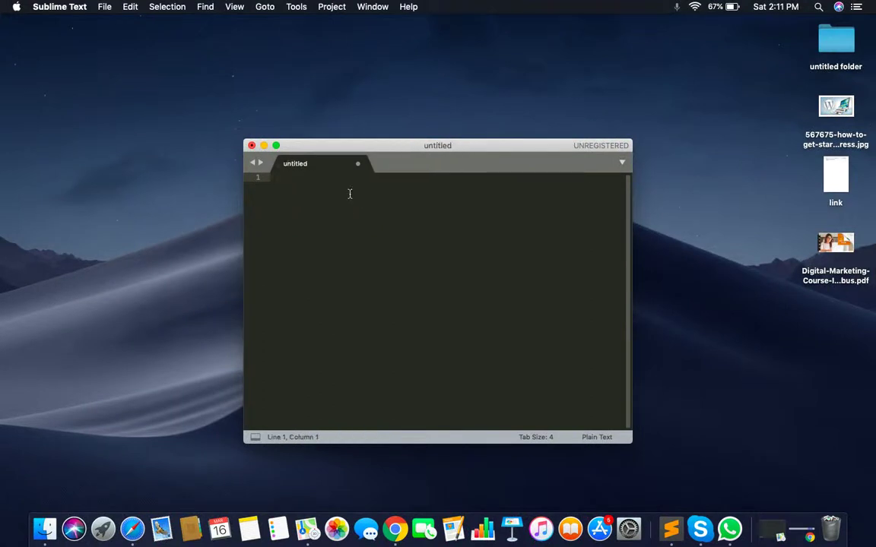
{"action": "key", "text": "super+v"}
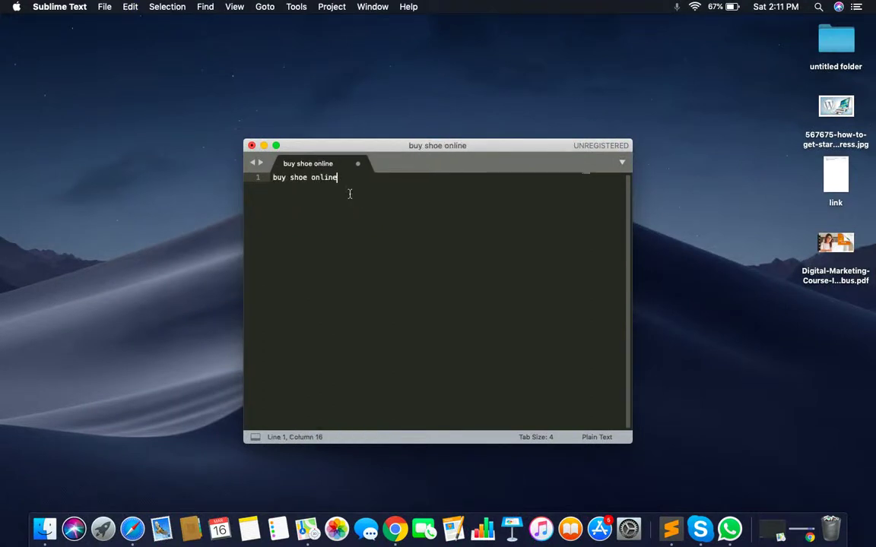
- Return to Chrome and examine the keyword's difficulty, volume, CPC and competition along with the related keyword lists
{"action": "left_click", "coordinate": [397, 524]}
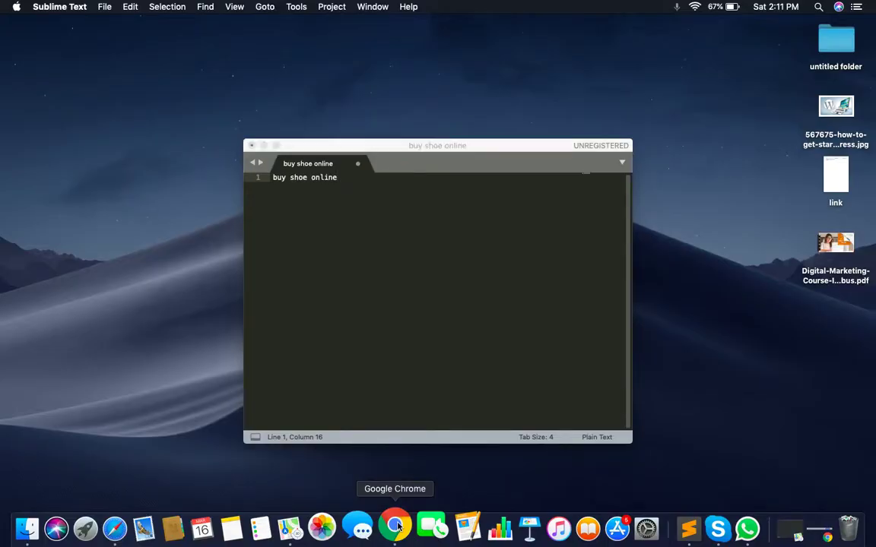
{"action": "left_click", "coordinate": [536, 82]}
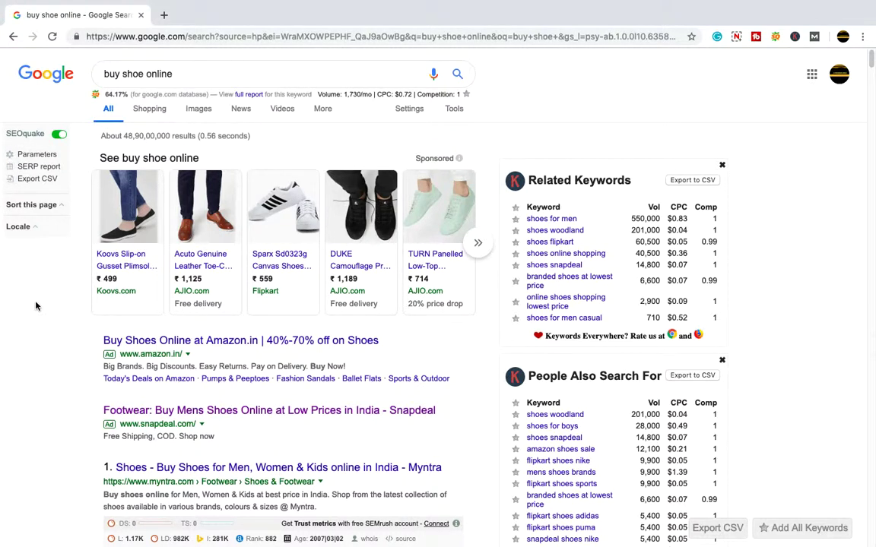
{"action": "scroll", "coordinate": [35, 306], "scroll_direction": "down", "scroll_amount": 1}
{"action": "scroll", "coordinate": [34, 306], "scroll_direction": "up", "scroll_amount": 1}
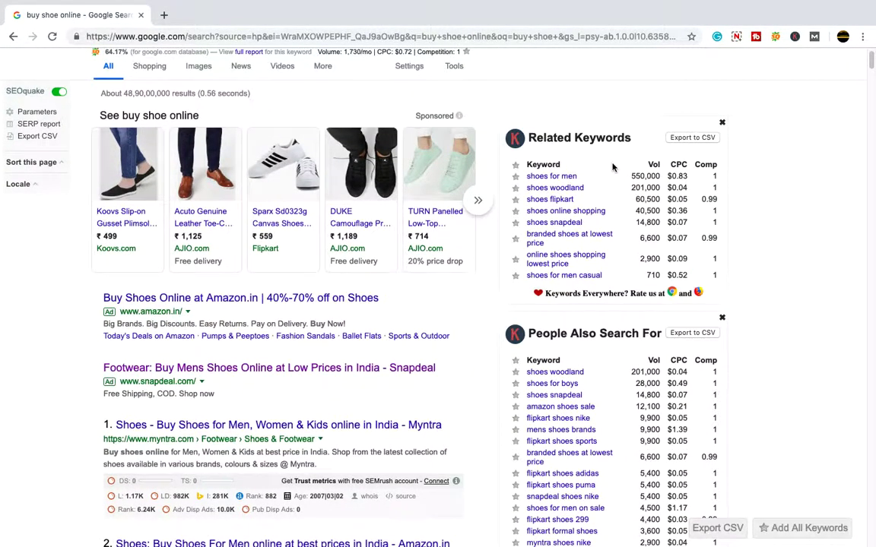
{"action": "scroll", "coordinate": [614, 175], "scroll_direction": "up", "scroll_amount": 2}
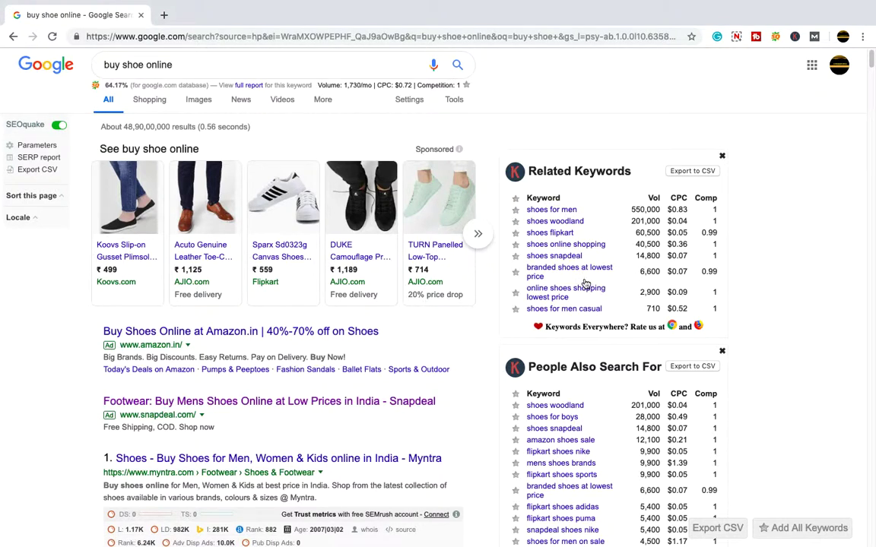
{"action": "scroll", "coordinate": [251, 198], "scroll_direction": "up", "scroll_amount": 1}
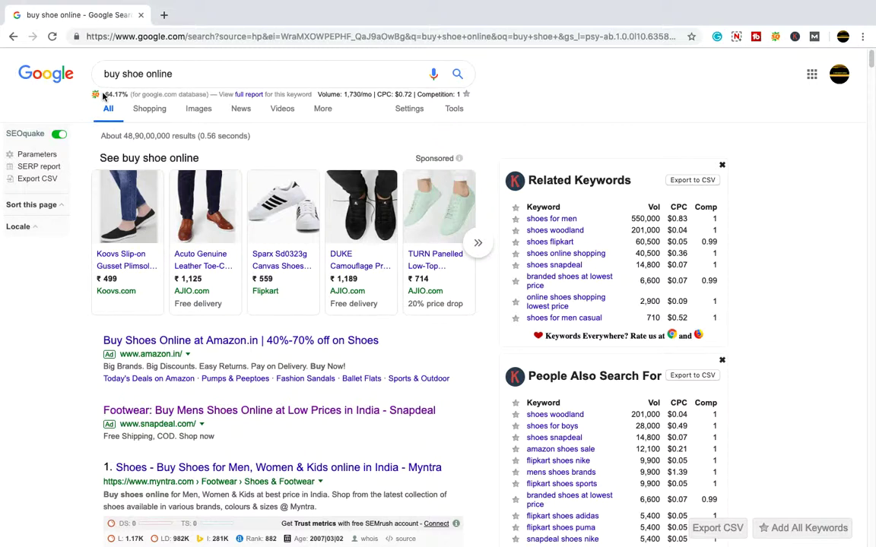
{"action": "left_click_drag", "start_coordinate": [104, 94], "coordinate": [125, 94]}
{"action": "left_click", "coordinate": [190, 75]}
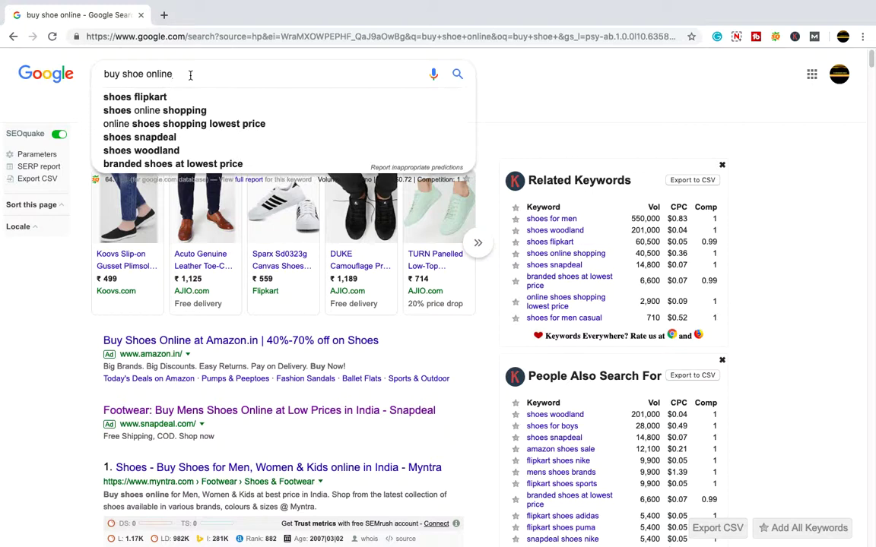
{"action": "left_click", "coordinate": [559, 95]}
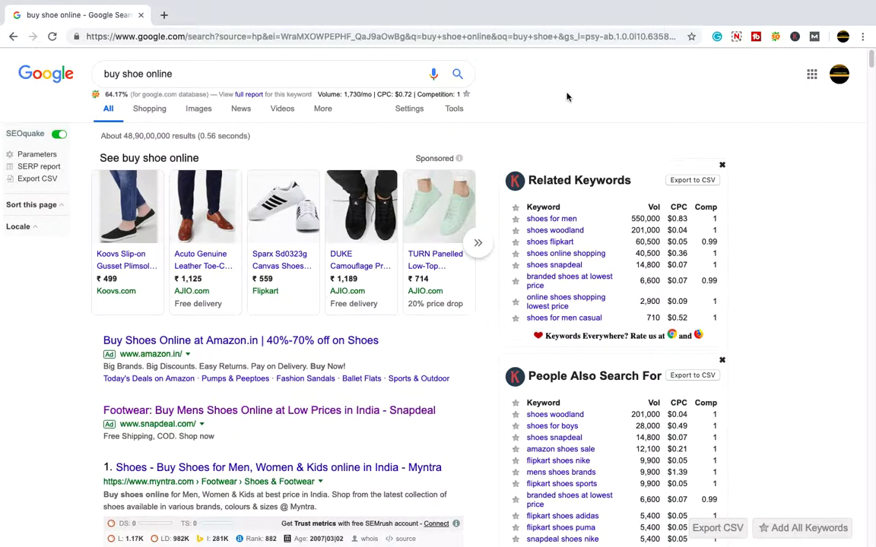
- Search for ubersuggest in a new tab, open the neilpatel.com Ubersuggest result separately and dismiss its notification request
{"action": "left_click", "coordinate": [164, 15]}
{"action": "type", "text": "ubber"}
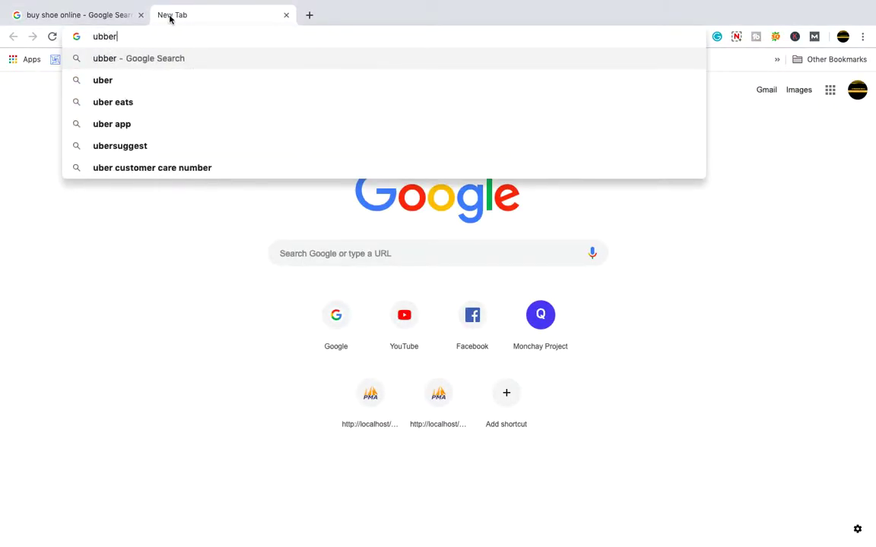
{"action": "left_click", "coordinate": [158, 146]}
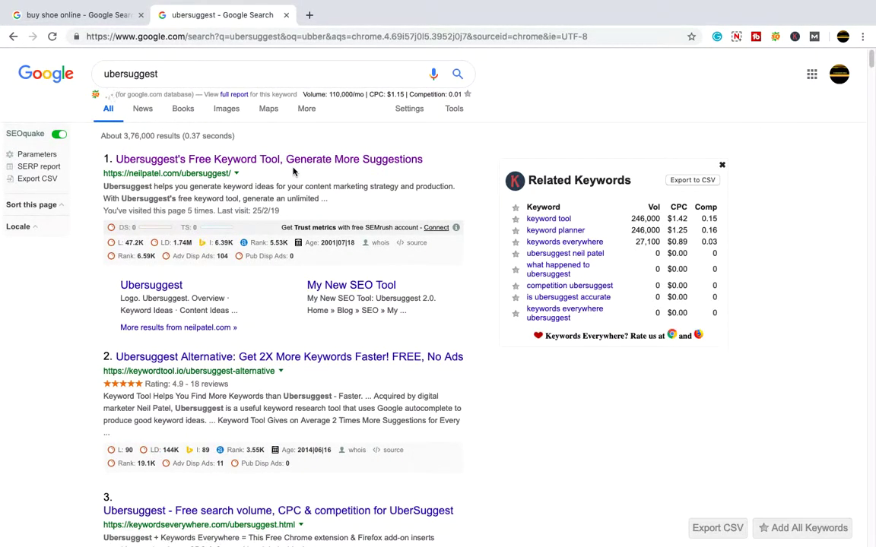
{"action": "right_click", "coordinate": [282, 160]}
{"action": "left_click", "coordinate": [301, 168]}
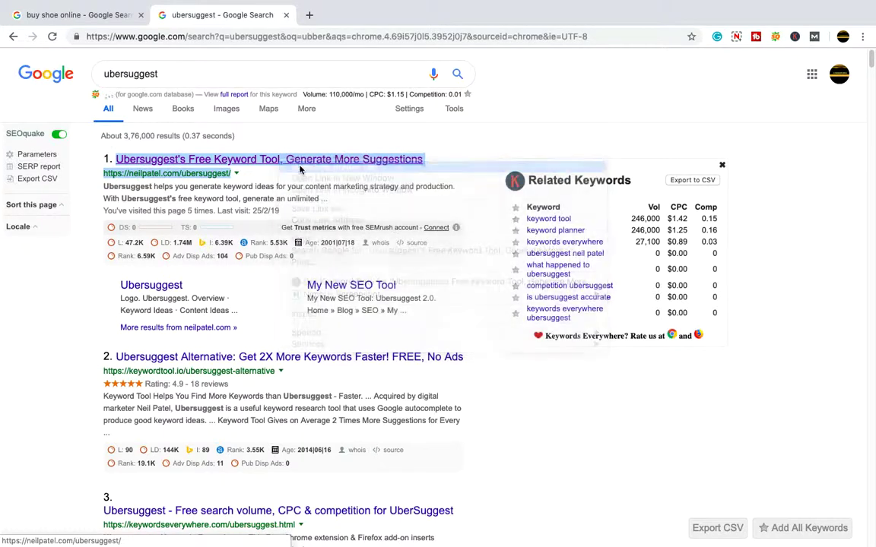
{"action": "left_click", "coordinate": [344, 14]}
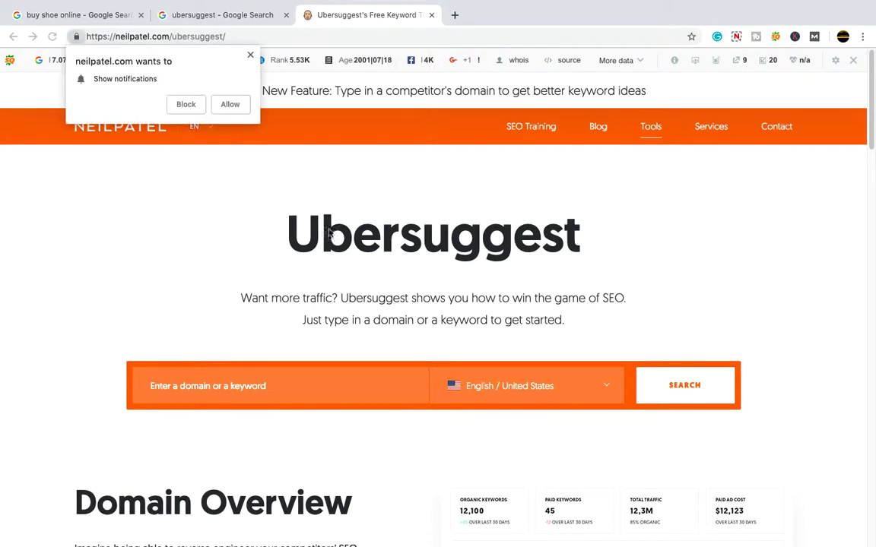
{"action": "left_click", "coordinate": [249, 57]}
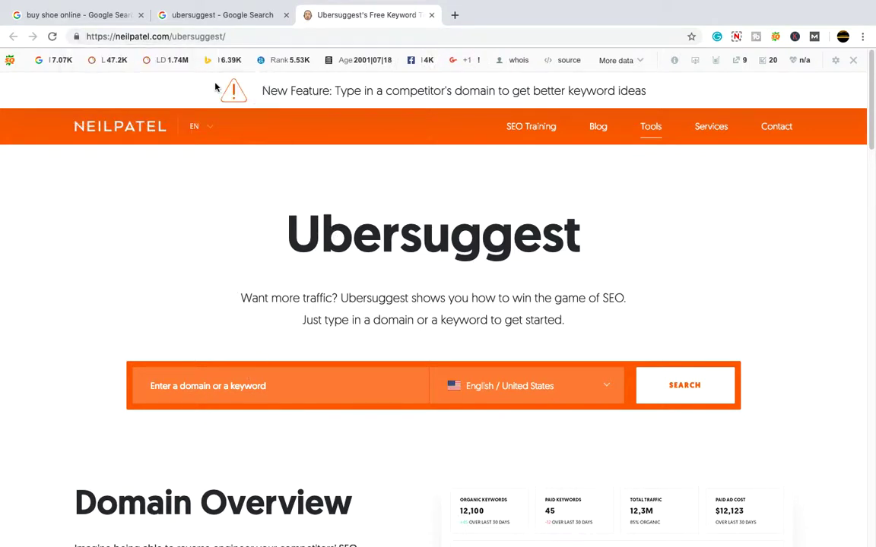
- Copy "buy shoe online" from the Google search and look it up in Ubersuggest for English / United States
{"action": "left_click", "coordinate": [87, 15]}
{"action": "left_click_drag", "start_coordinate": [173, 74], "coordinate": [97, 80]}
{"action": "key", "text": "super+c"}
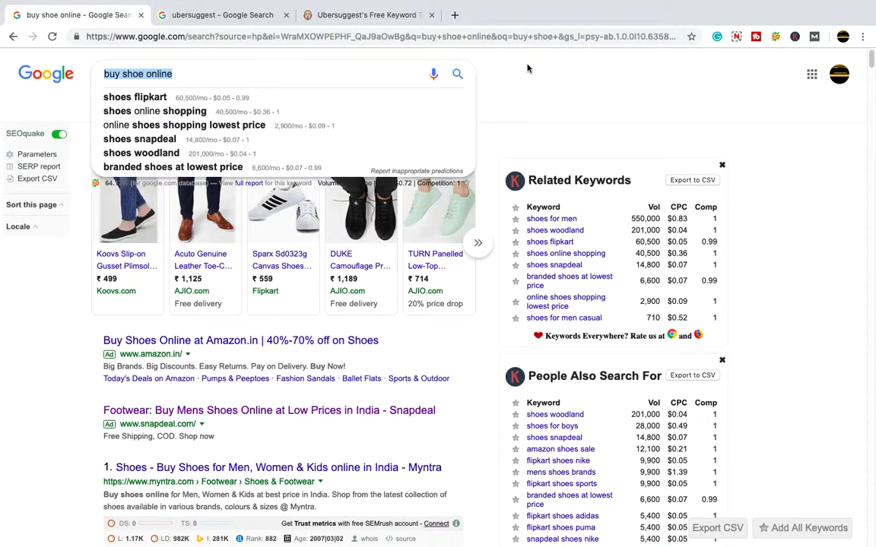
{"action": "left_click", "coordinate": [365, 15]}
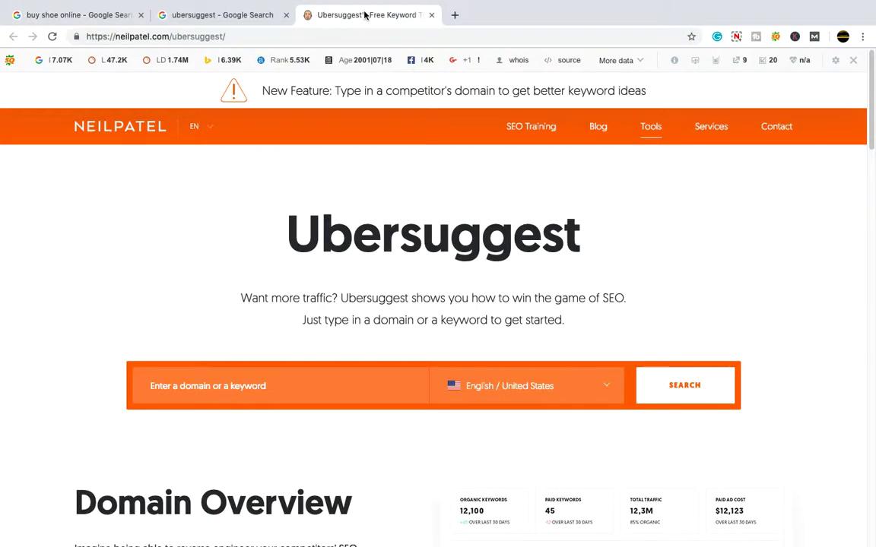
{"action": "left_click", "coordinate": [238, 381]}
{"action": "key", "text": "super+v"}
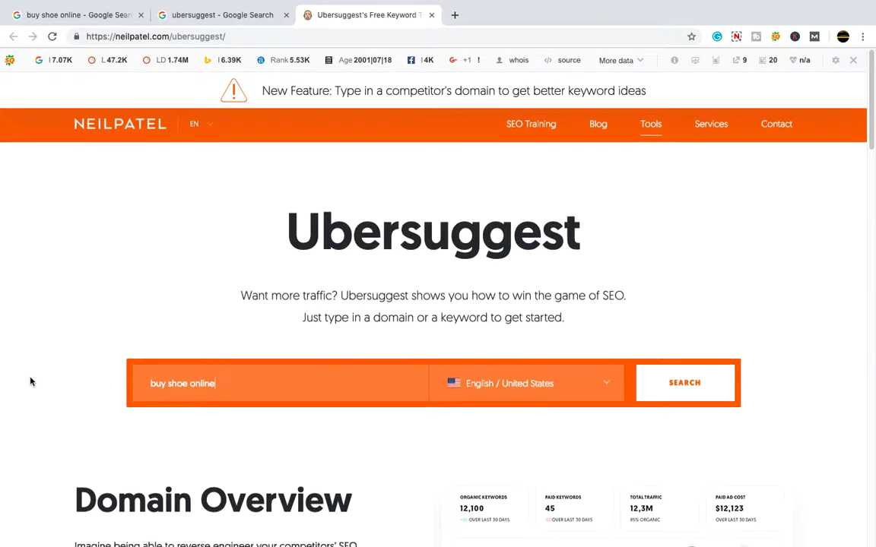
{"action": "scroll", "coordinate": [30, 381], "scroll_direction": "down", "scroll_amount": 2}
{"action": "scroll", "coordinate": [30, 381], "scroll_direction": "down", "scroll_amount": 1}
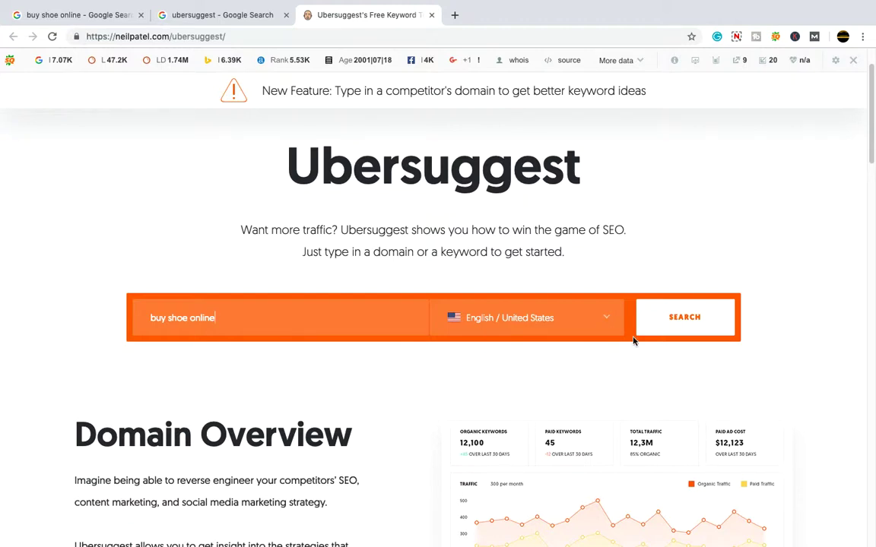
{"action": "scroll", "coordinate": [289, 358], "scroll_direction": "down", "scroll_amount": 1}
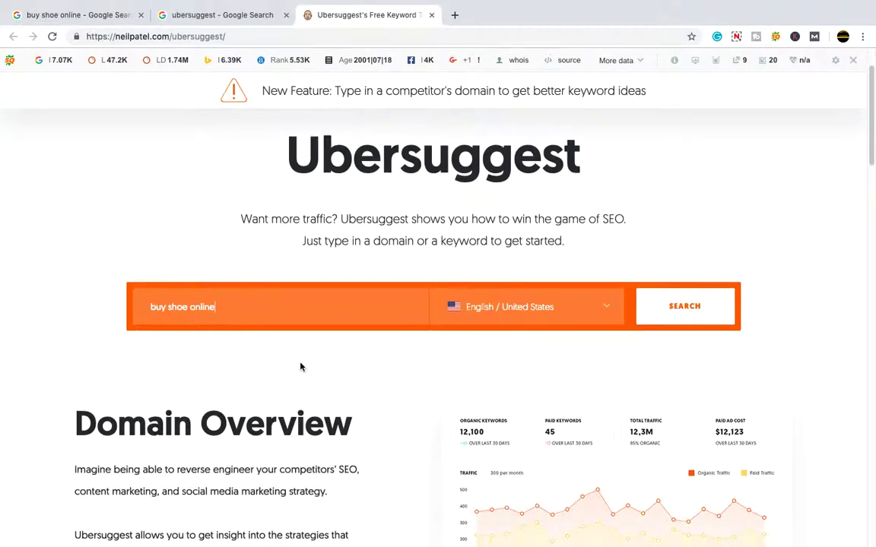
{"action": "scroll", "coordinate": [302, 367], "scroll_direction": "down", "scroll_amount": 2}
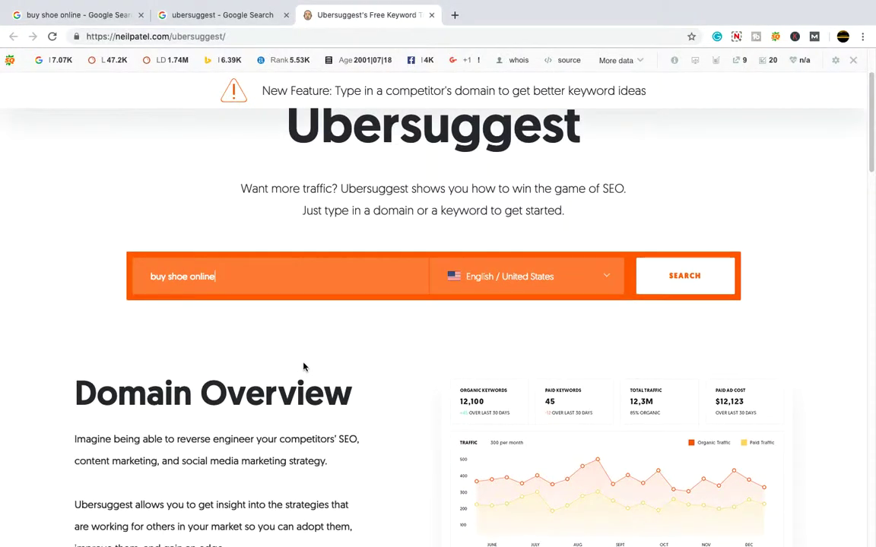
{"action": "left_click", "coordinate": [676, 283]}
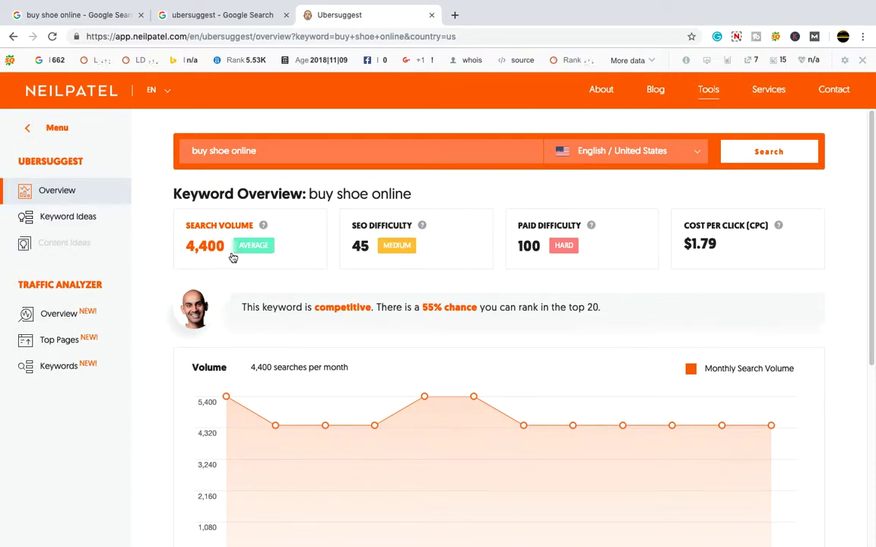
- Review the keyword overview metrics and monthly volume chart, and open the keyword ideas for "buy shoe online"
{"action": "scroll", "coordinate": [226, 260], "scroll_direction": "down", "scroll_amount": 1}
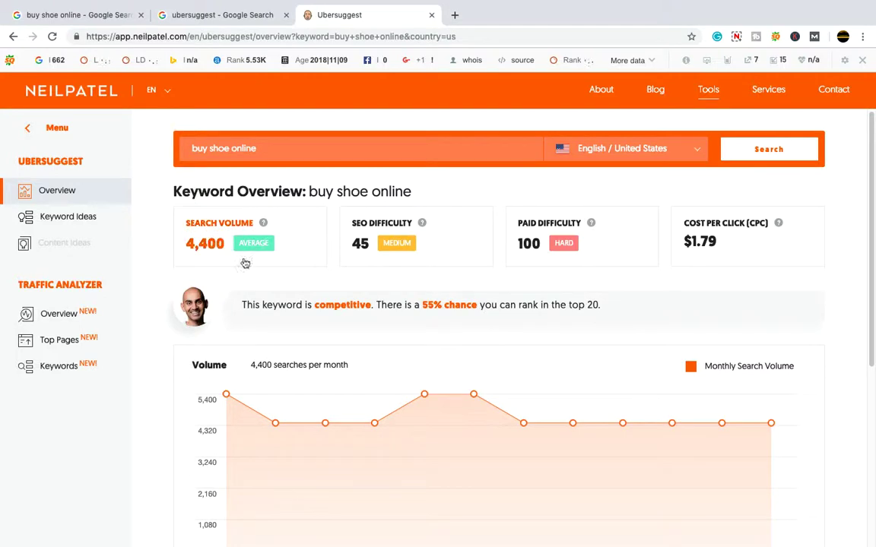
{"action": "scroll", "coordinate": [304, 286], "scroll_direction": "down", "scroll_amount": 1}
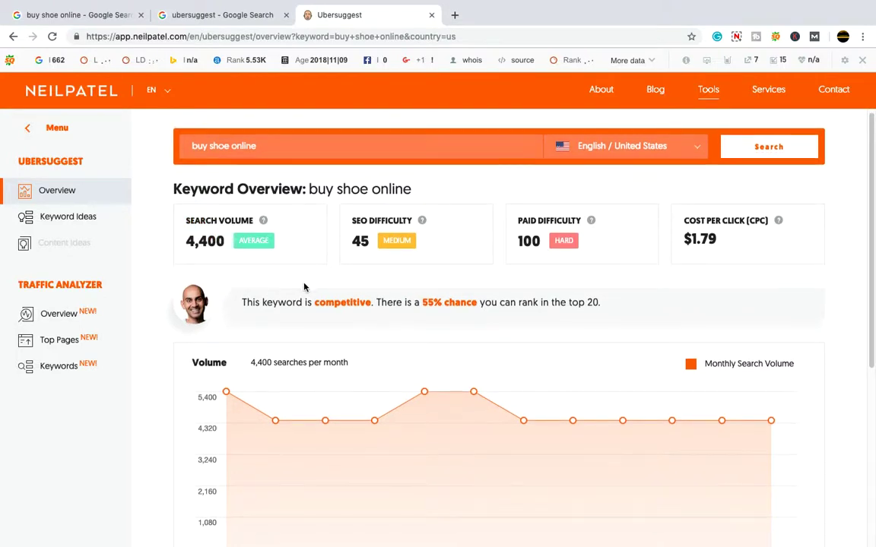
{"action": "scroll", "coordinate": [304, 287], "scroll_direction": "up", "scroll_amount": 1}
{"action": "scroll", "coordinate": [303, 287], "scroll_direction": "down", "scroll_amount": 1}
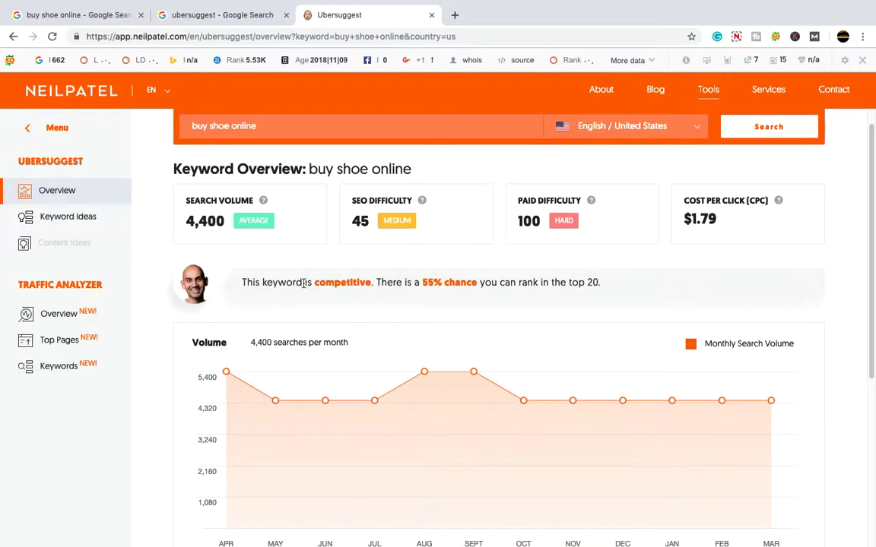
{"action": "left_click", "coordinate": [82, 218]}
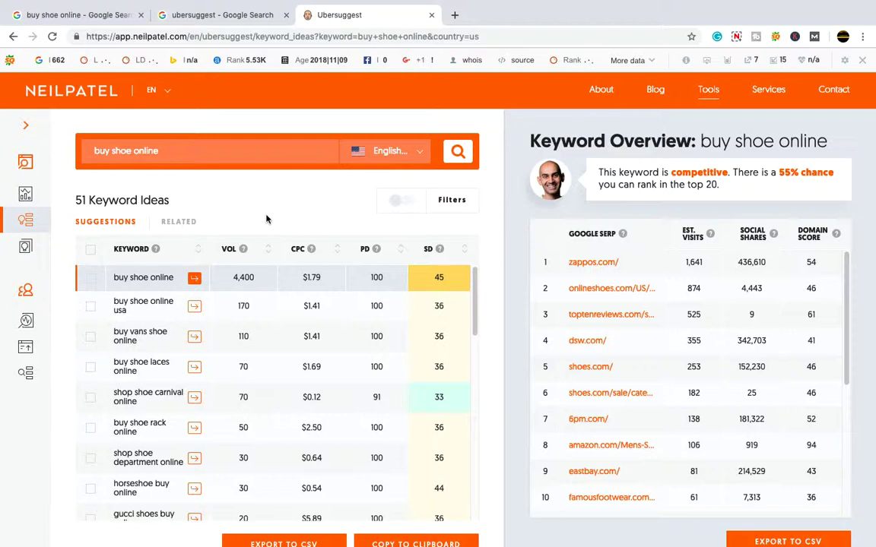
{"action": "scroll", "coordinate": [286, 278], "scroll_direction": "down", "scroll_amount": 1}
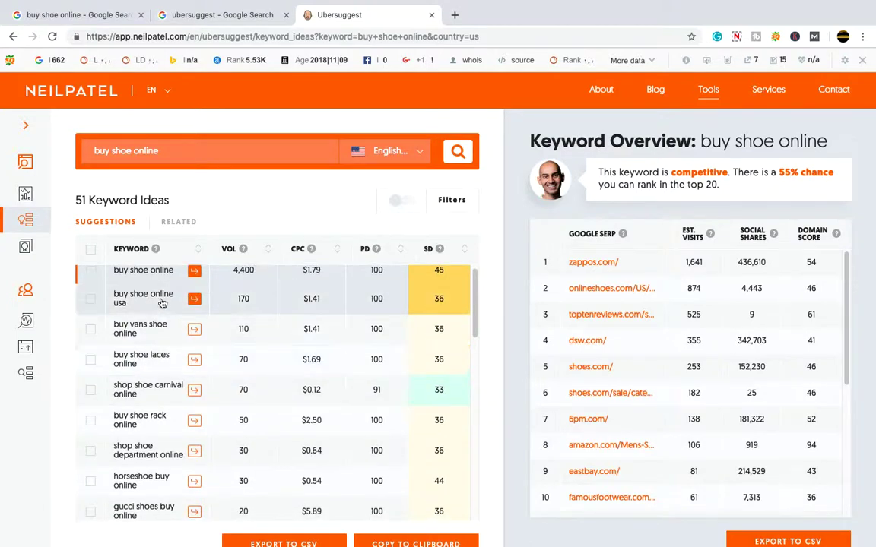
{"action": "scroll", "coordinate": [162, 304], "scroll_direction": "up", "scroll_amount": 1}
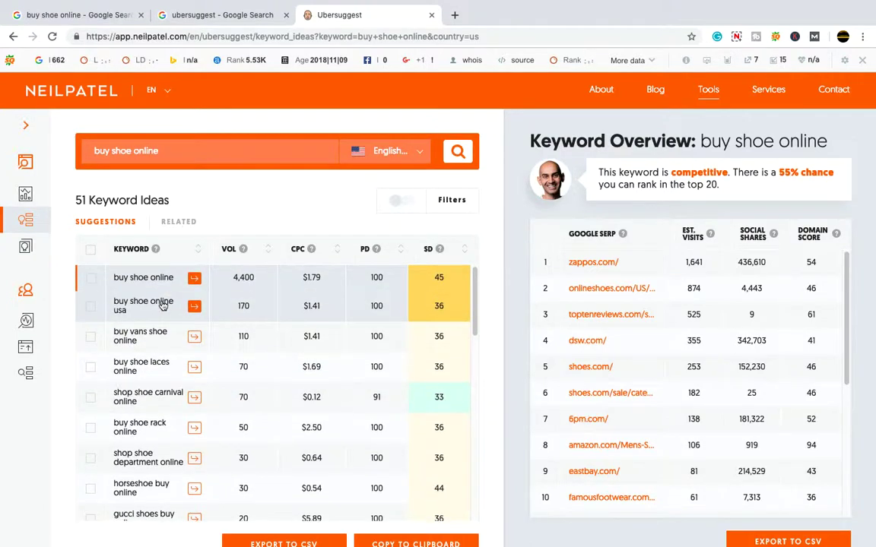
- Compare the keyword difficulty shown on the Google results page with the metrics in Ubersuggest's keyword ideas
{"action": "left_click", "coordinate": [92, 15]}
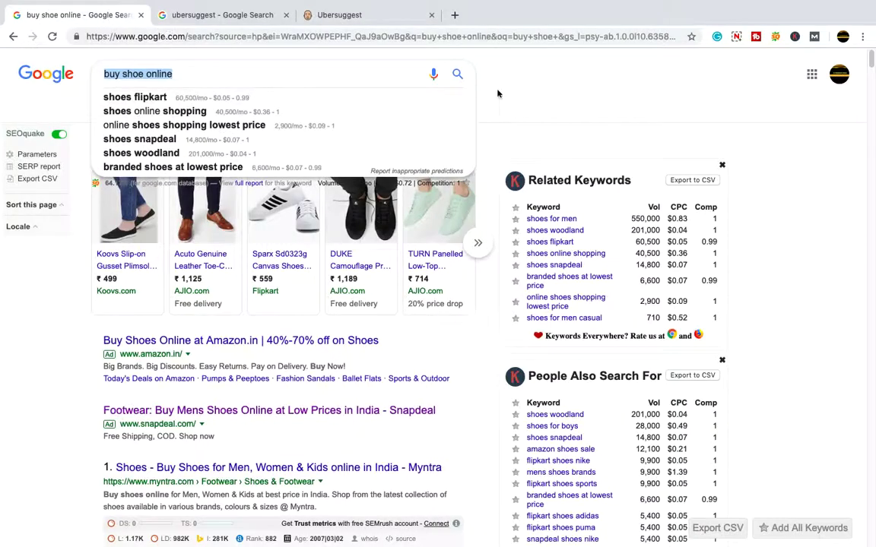
{"action": "left_click", "coordinate": [525, 92]}
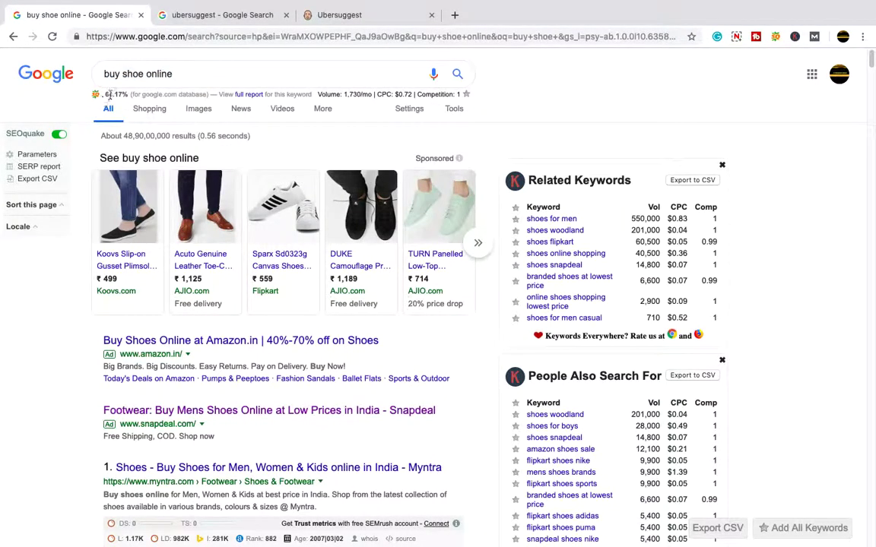
{"action": "left_click", "coordinate": [359, 17]}
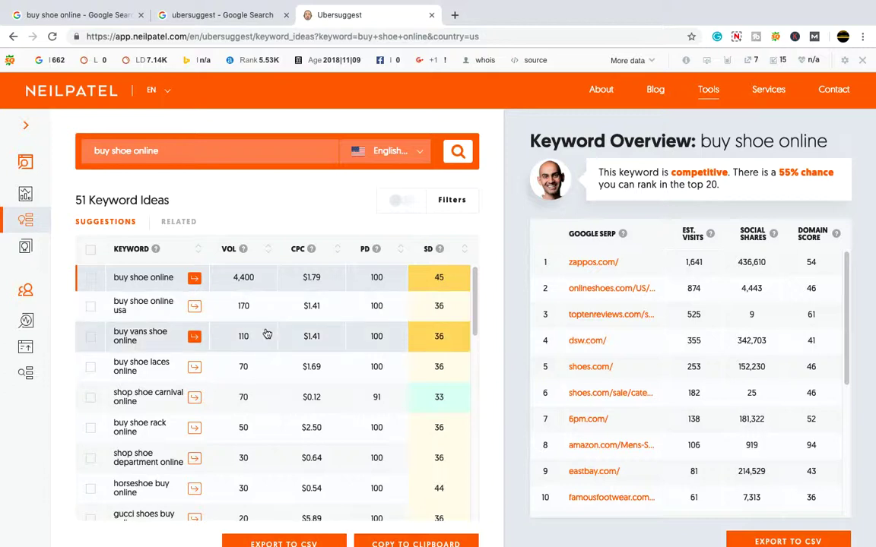
{"action": "scroll", "coordinate": [266, 332], "scroll_direction": "down", "scroll_amount": 1}
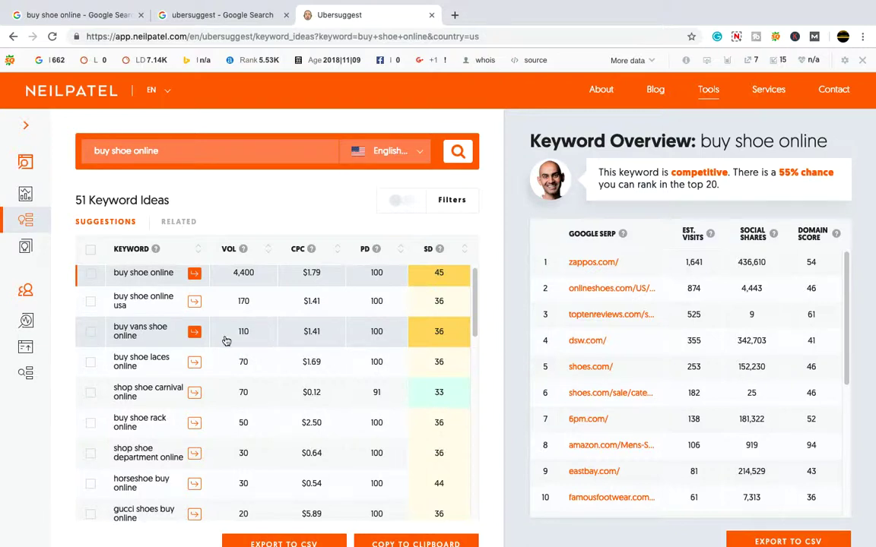
- Look through the full list of keyword ideas for "buy shoe online", comparing volume, CPC, paid difficulty and search difficulty
{"action": "scroll", "coordinate": [228, 369], "scroll_direction": "down", "scroll_amount": 1}
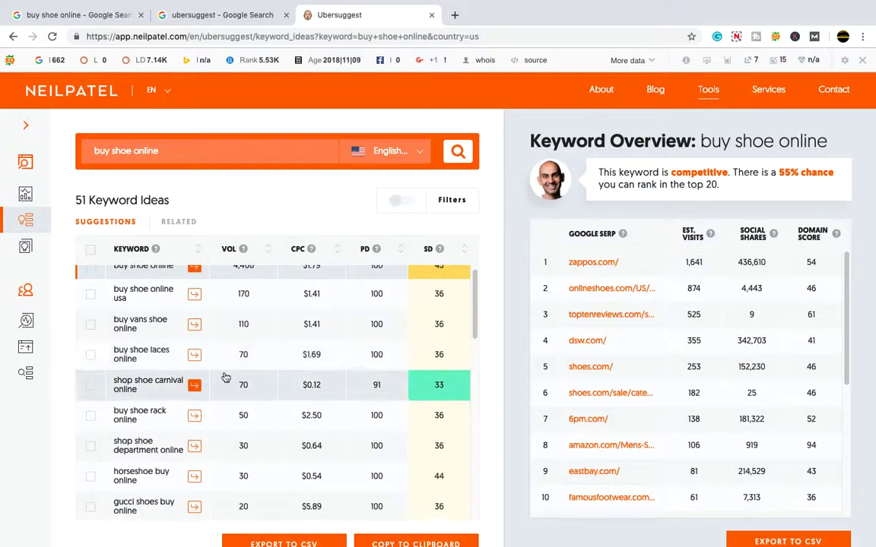
{"action": "scroll", "coordinate": [228, 384], "scroll_direction": "down", "scroll_amount": 3}
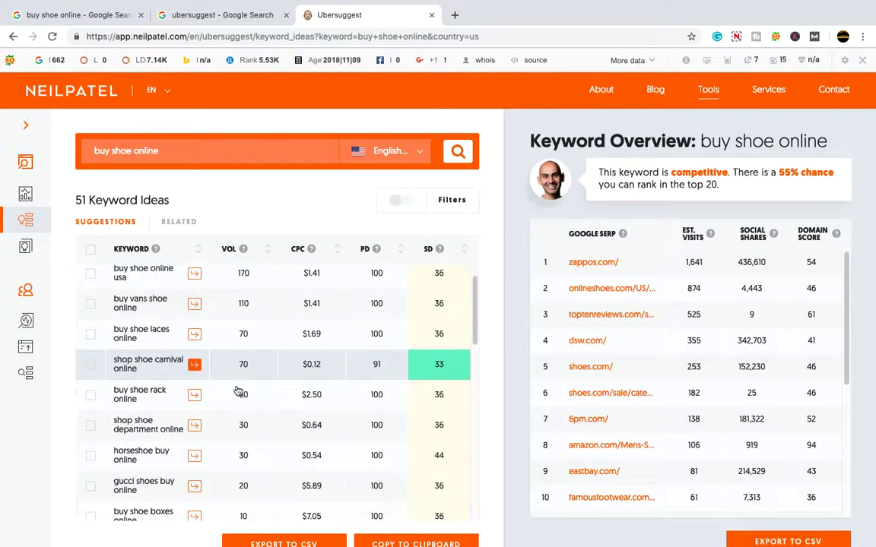
{"action": "scroll", "coordinate": [238, 391], "scroll_direction": "up", "scroll_amount": 1}
{"action": "scroll", "coordinate": [238, 390], "scroll_direction": "down", "scroll_amount": 10}
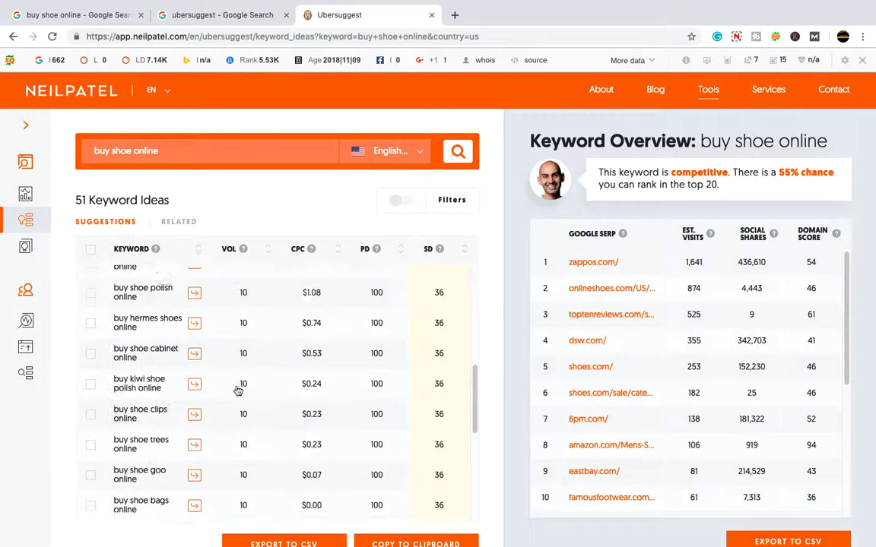
{"action": "scroll", "coordinate": [237, 391], "scroll_direction": "down", "scroll_amount": 7}
{"action": "scroll", "coordinate": [240, 390], "scroll_direction": "up", "scroll_amount": 11}
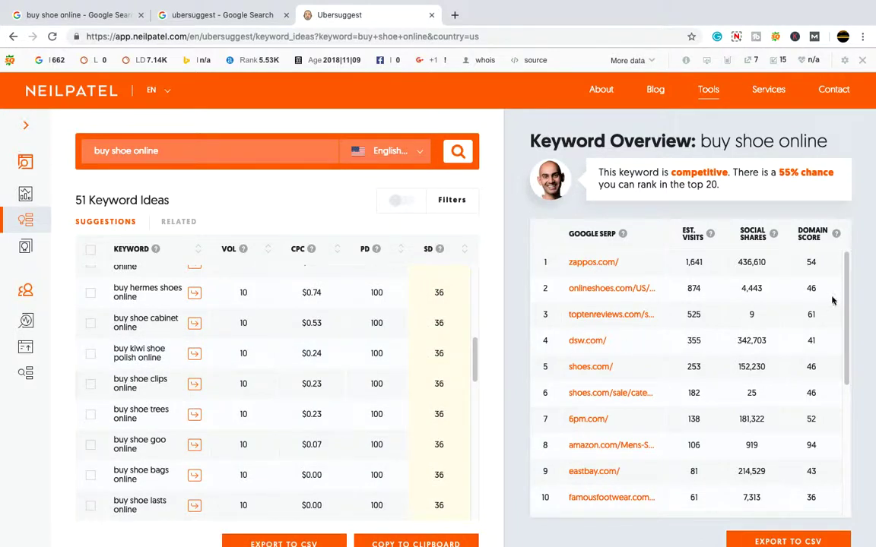
{"action": "left_click_drag", "start_coordinate": [477, 378], "coordinate": [477, 518]}
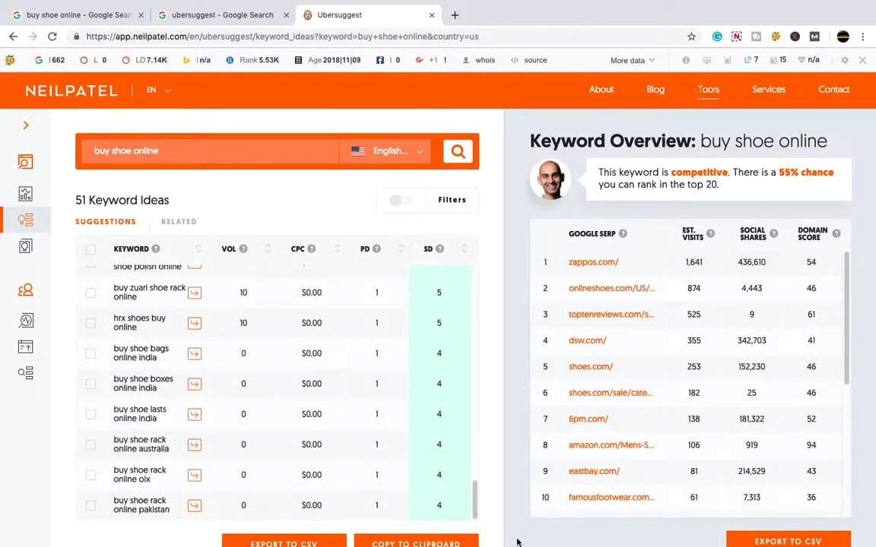
- Export the keyword ideas to CSV, open the downloaded file in Numbers and dismiss the update notice
{"action": "left_click", "coordinate": [303, 544]}
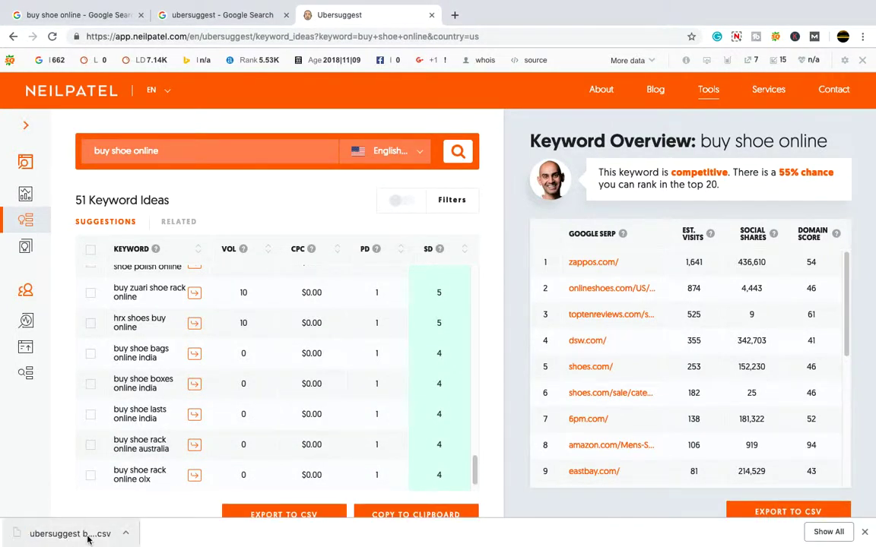
{"action": "left_click", "coordinate": [125, 534]}
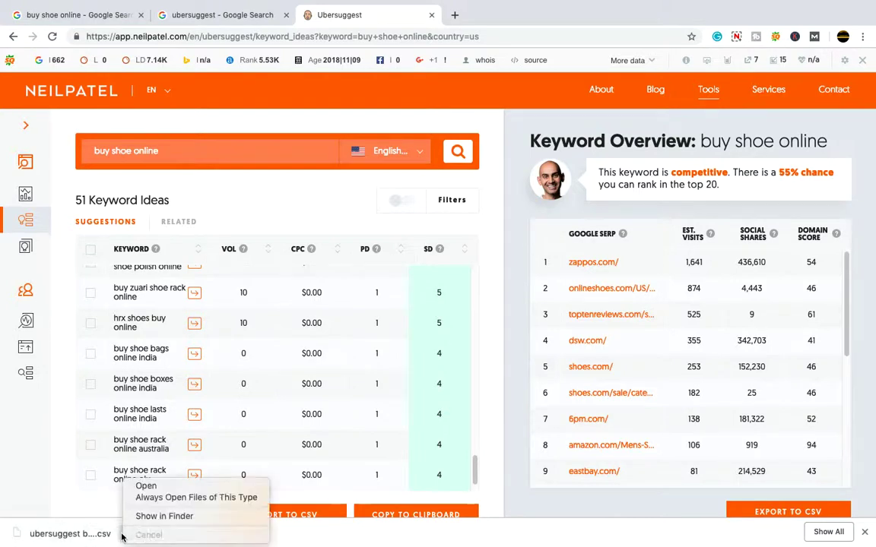
{"action": "left_click", "coordinate": [147, 487]}
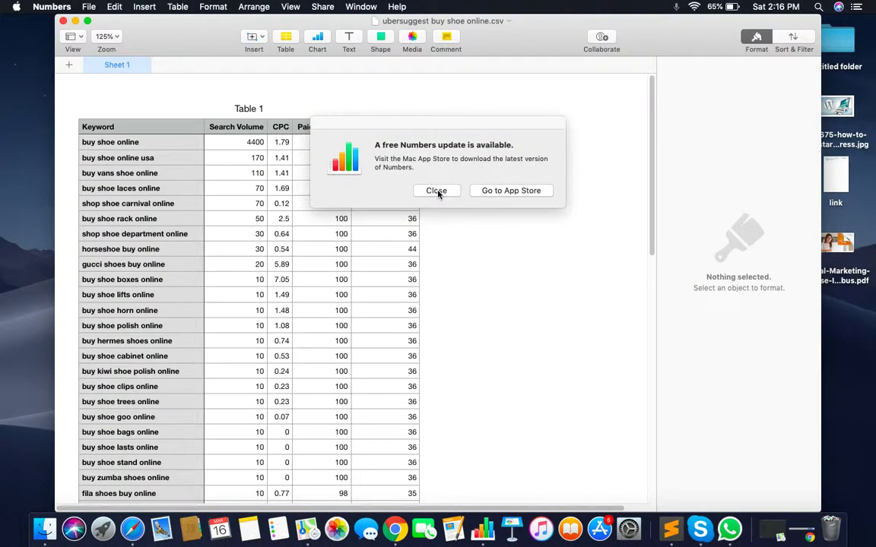
{"action": "left_click", "coordinate": [434, 189]}
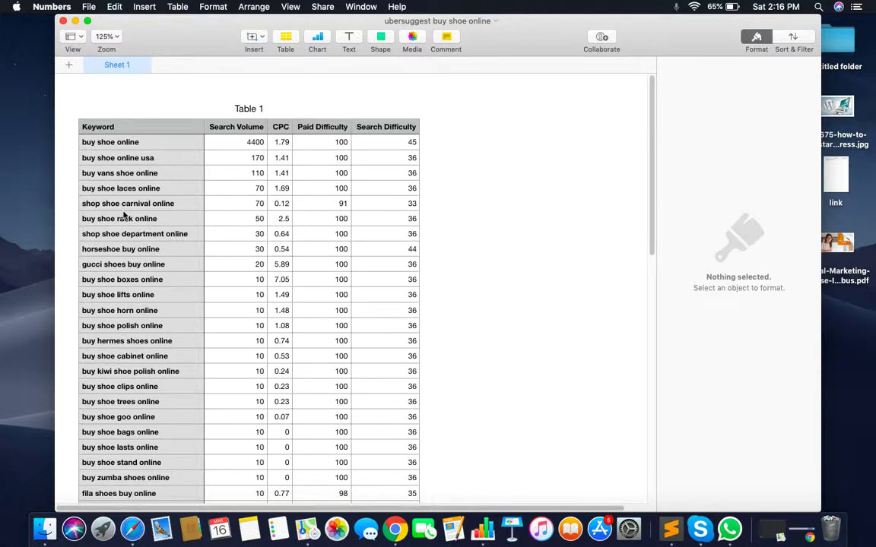
- Review the exported keywords with their search volume, CPC and difficulty columns, and highlight the keyword "buy vans shoe online"
{"action": "scroll", "coordinate": [124, 221], "scroll_direction": "down", "scroll_amount": 5}
{"action": "scroll", "coordinate": [135, 239], "scroll_direction": "down", "scroll_amount": 15}
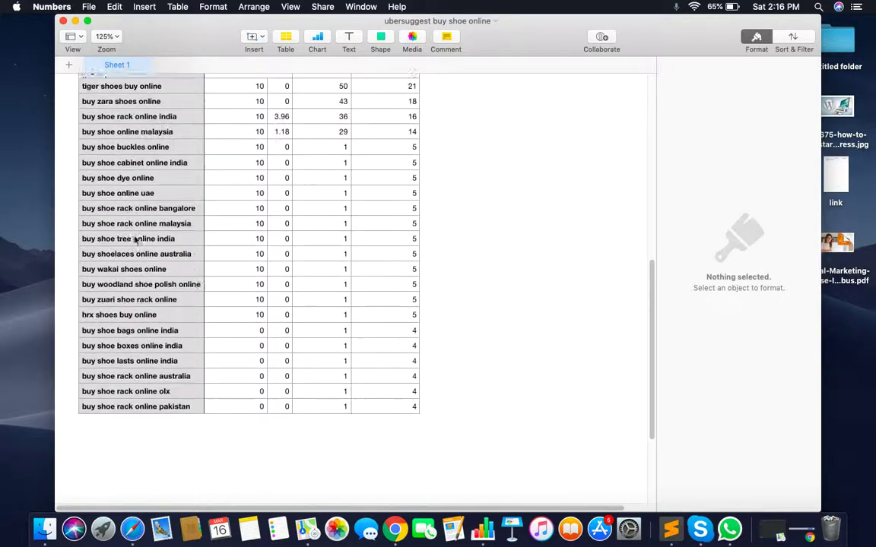
{"action": "scroll", "coordinate": [135, 239], "scroll_direction": "up", "scroll_amount": 13}
{"action": "scroll", "coordinate": [134, 241], "scroll_direction": "up", "scroll_amount": 5}
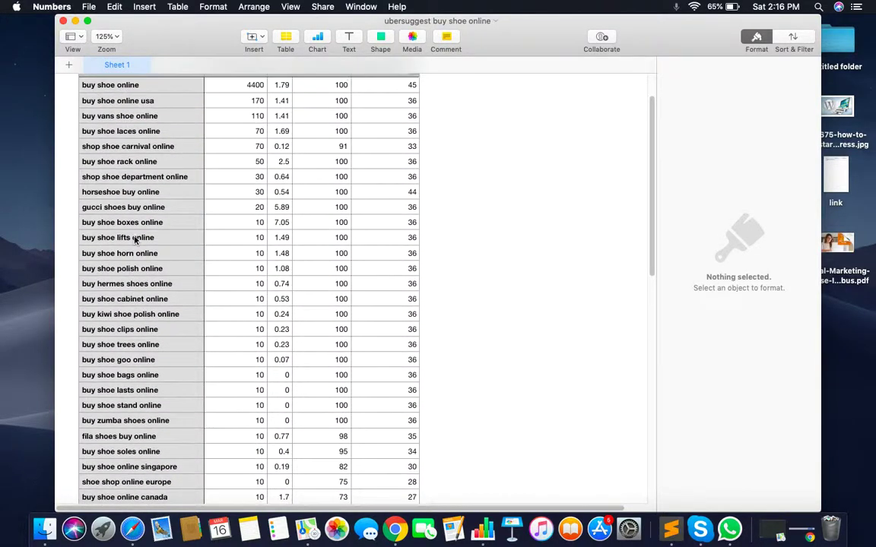
{"action": "scroll", "coordinate": [134, 241], "scroll_direction": "up", "scroll_amount": 2}
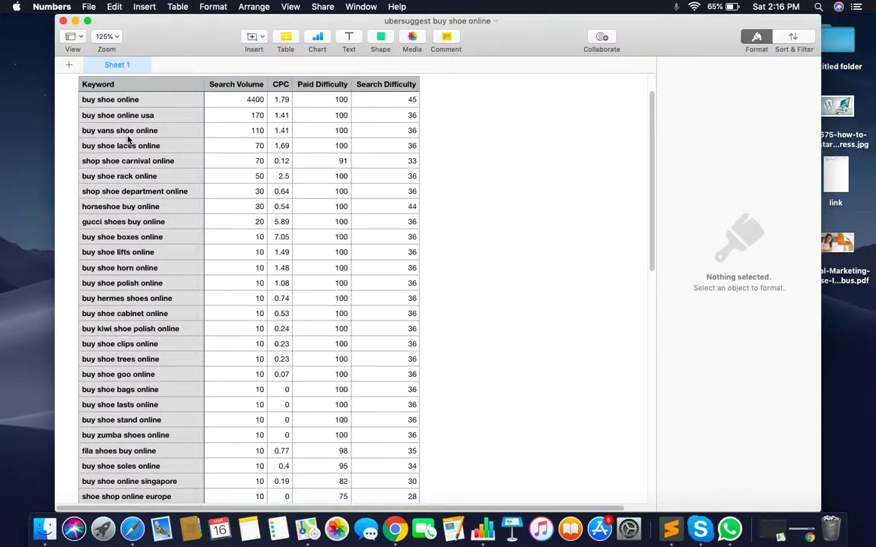
{"action": "left_click", "coordinate": [95, 133]}
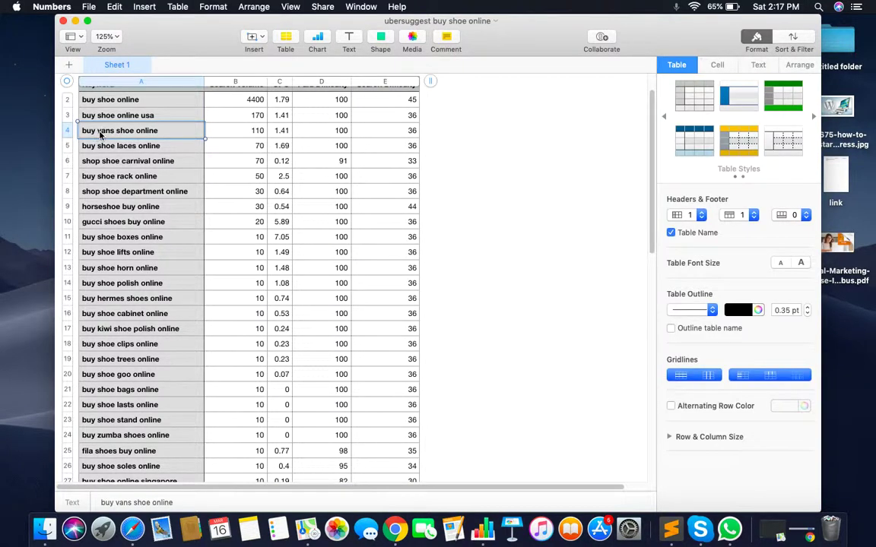
{"action": "left_click_drag", "start_coordinate": [83, 131], "coordinate": [201, 134]}
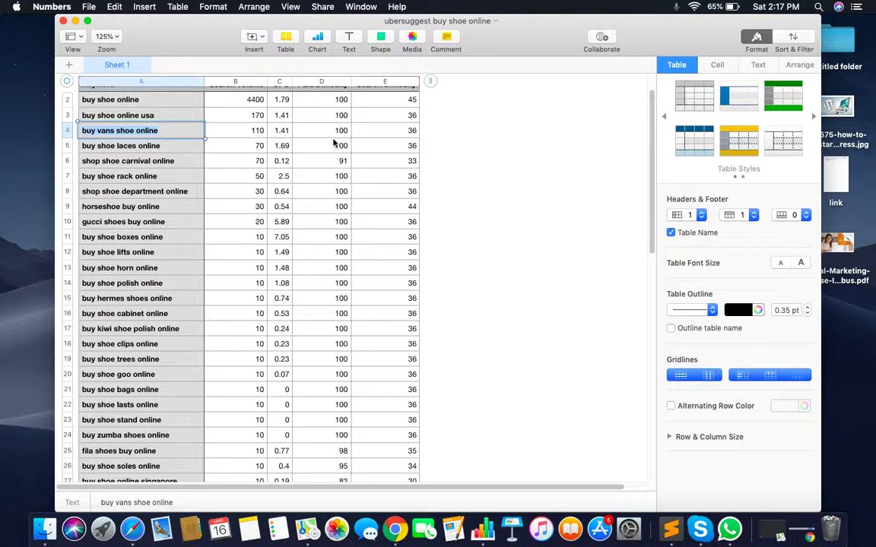
{"action": "scroll", "coordinate": [335, 143], "scroll_direction": "up", "scroll_amount": 1}
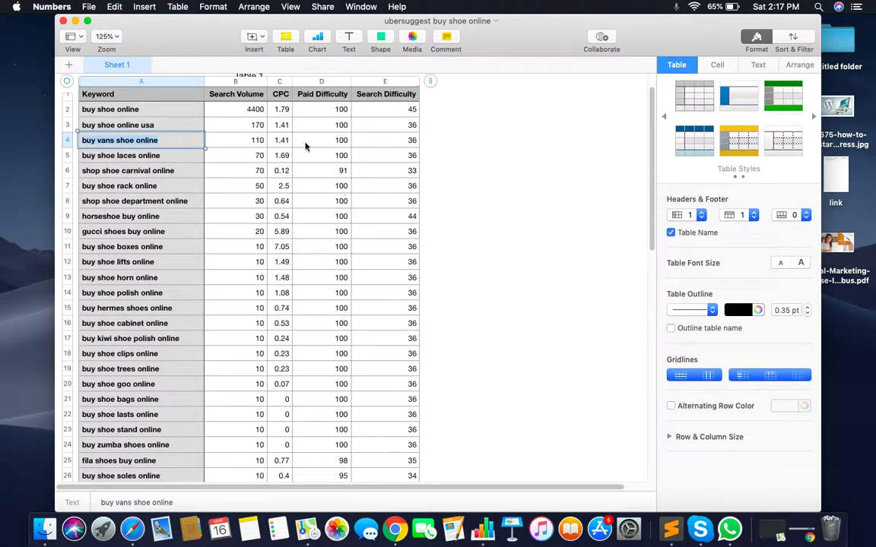
- Switch back to Chrome, search for keywordsitter in a new tab and open the keywordshitter.com result separately
{"action": "left_click", "coordinate": [395, 532]}
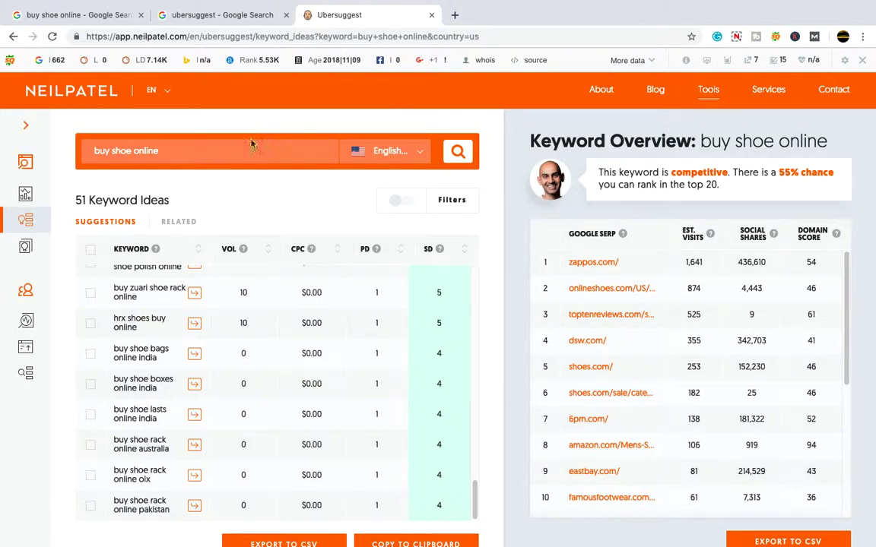
{"action": "left_click", "coordinate": [456, 16]}
{"action": "type", "text": "ke"}
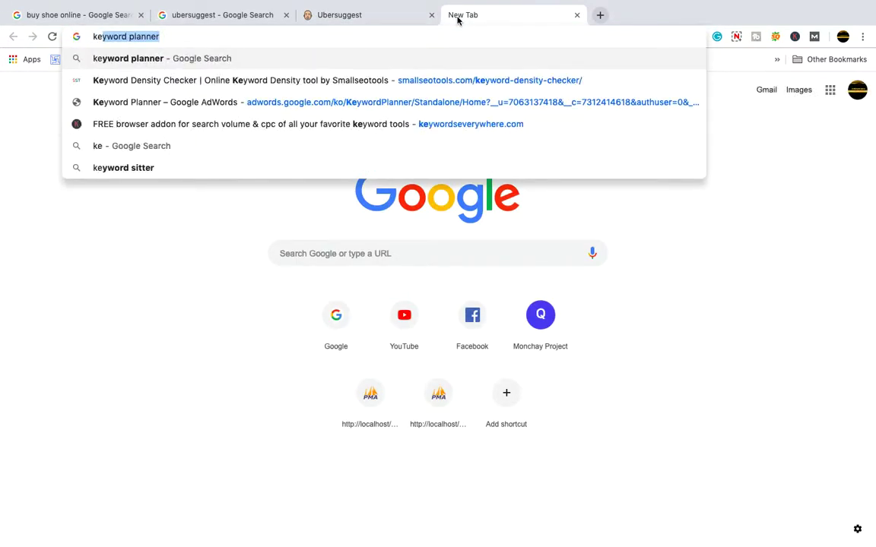
{"action": "type", "text": "yword"}
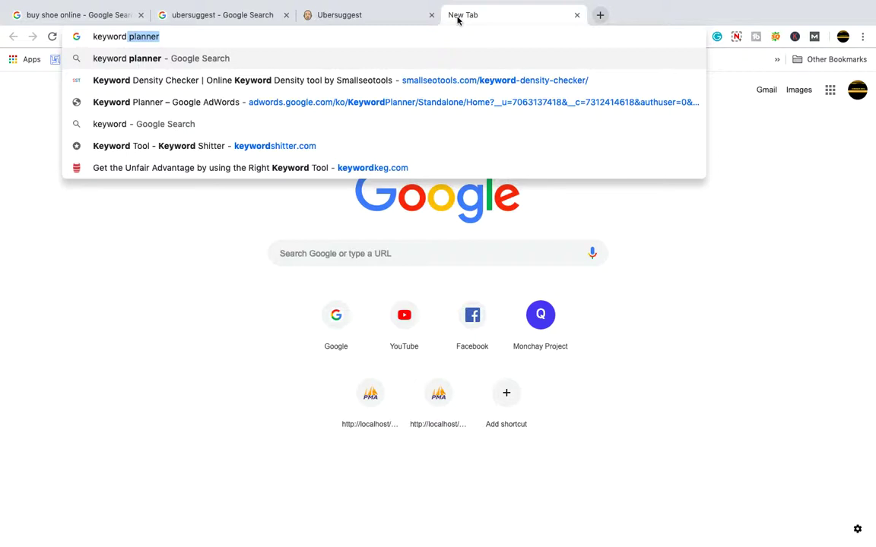
{"action": "type", "text": "sitter"}
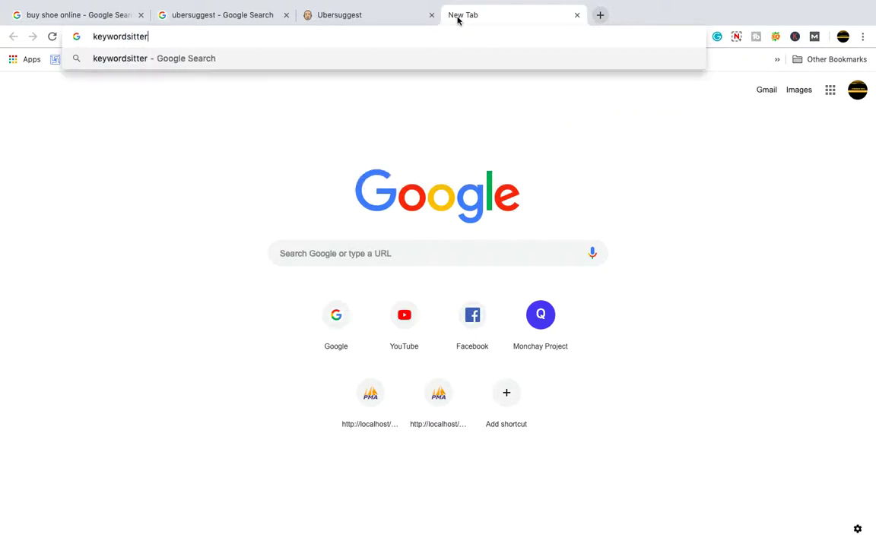
{"action": "key", "text": "Return"}
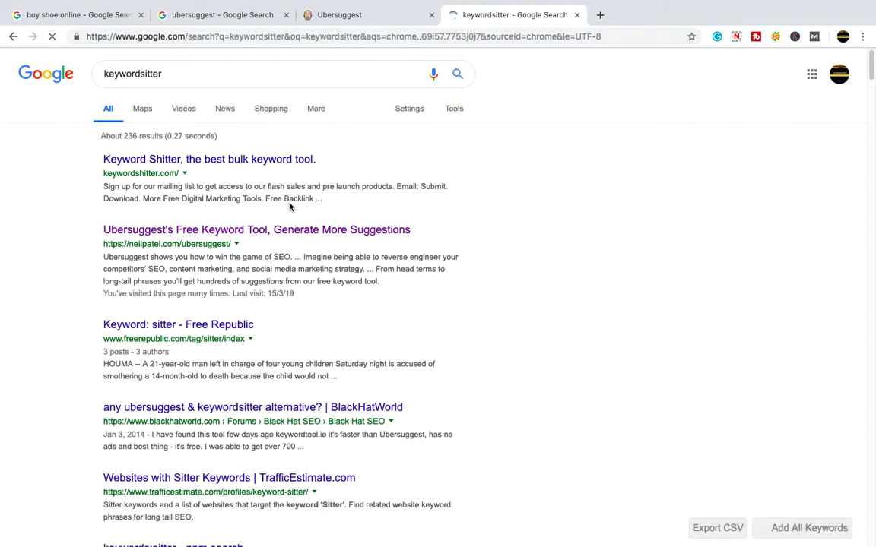
{"action": "right_click", "coordinate": [261, 165]}
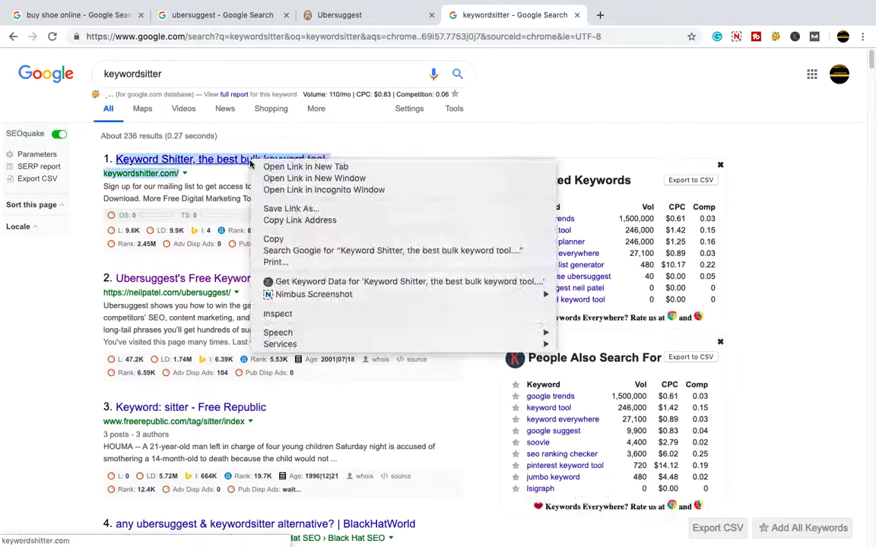
{"action": "left_click", "coordinate": [260, 166]}
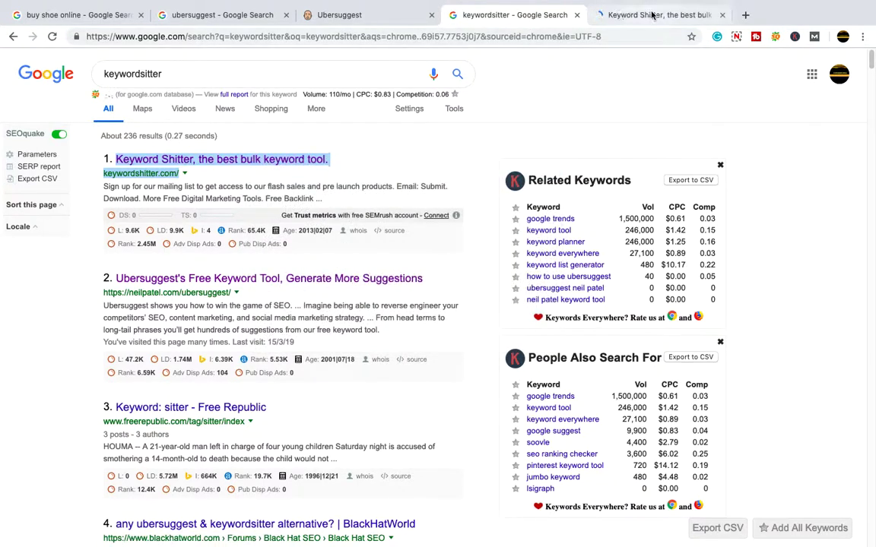
{"action": "left_click", "coordinate": [606, 14]}
- Generate bulk keyword suggestions for "buy shoe online", then stop the job and dismiss the notice
{"action": "left_click", "coordinate": [84, 267]}
{"action": "type", "text": "buy sho"}
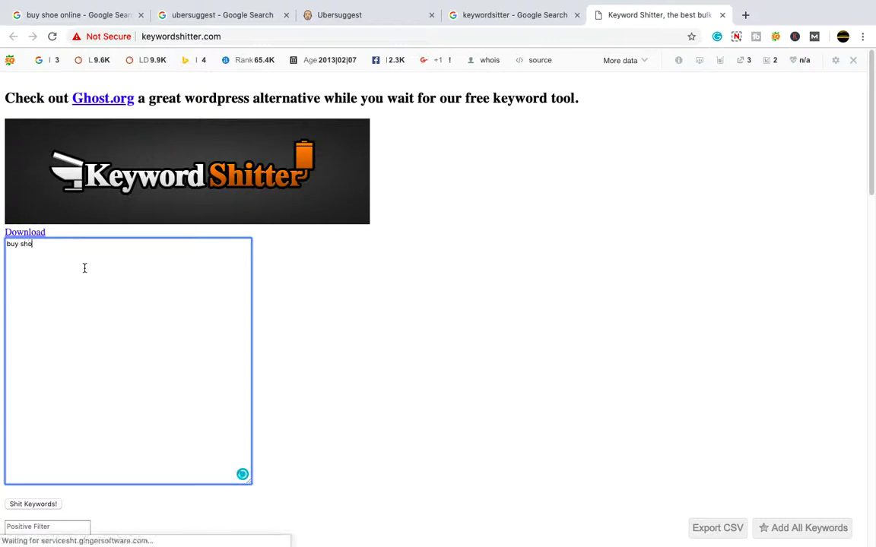
{"action": "type", "text": "e online"}
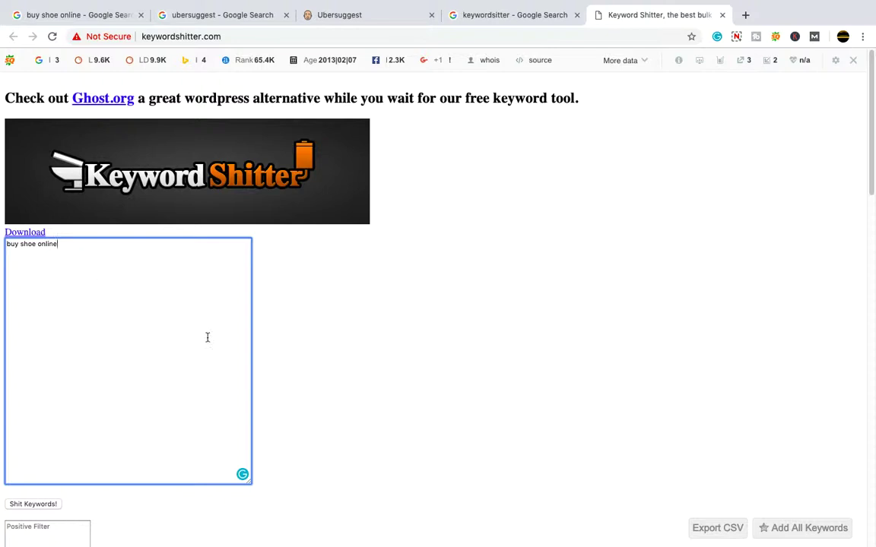
{"action": "left_click", "coordinate": [35, 505]}
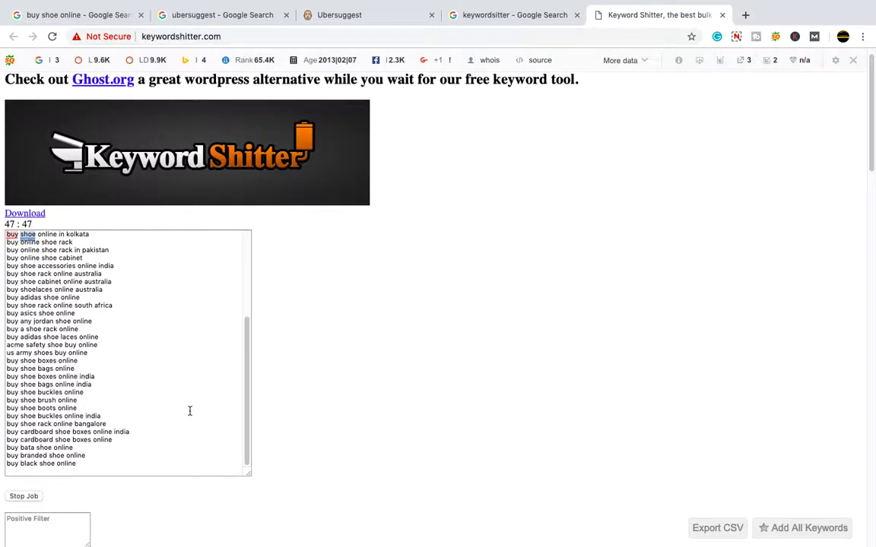
{"action": "scroll", "coordinate": [190, 410], "scroll_direction": "down", "scroll_amount": 3}
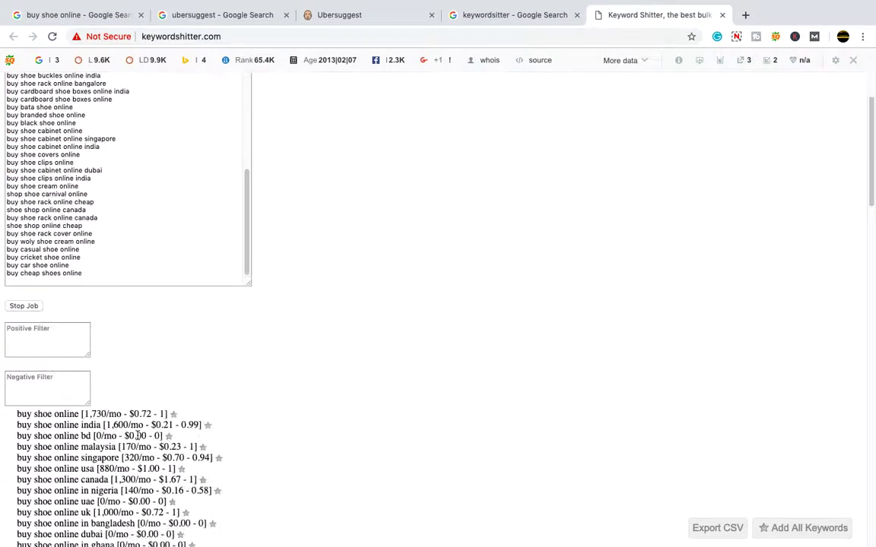
{"action": "left_click", "coordinate": [31, 306]}
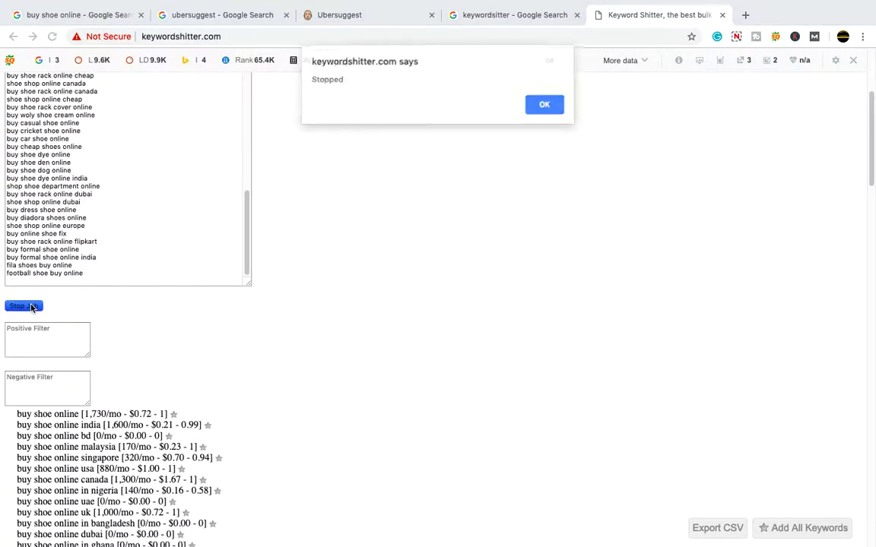
{"action": "left_click", "coordinate": [546, 103]}
- Copy the generated keywords with their volume, CPC and competition data, from "buy shoe online" down to "shoe shop online europe"
{"action": "scroll", "coordinate": [299, 318], "scroll_direction": "down", "scroll_amount": 4}
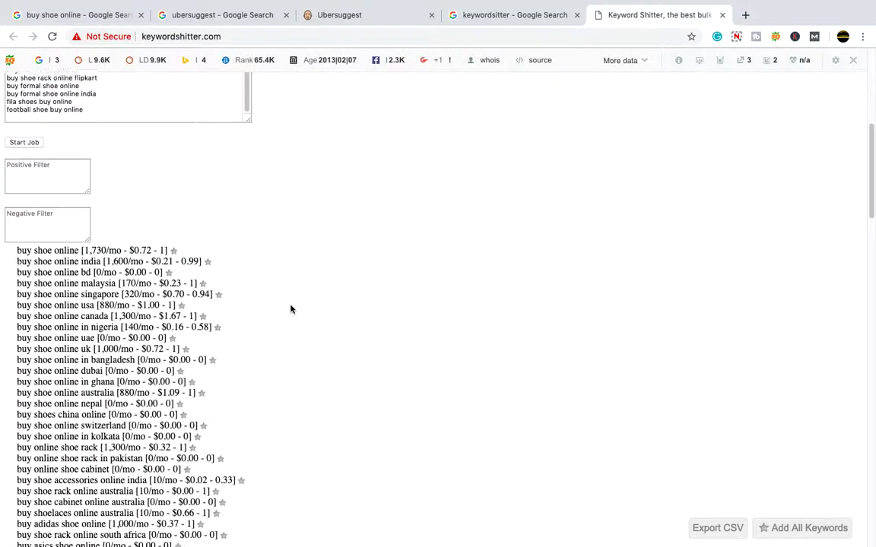
{"action": "left_click_drag", "start_coordinate": [14, 158], "coordinate": [205, 318]}
{"action": "scroll", "coordinate": [92, 346], "scroll_direction": "down", "scroll_amount": 1}
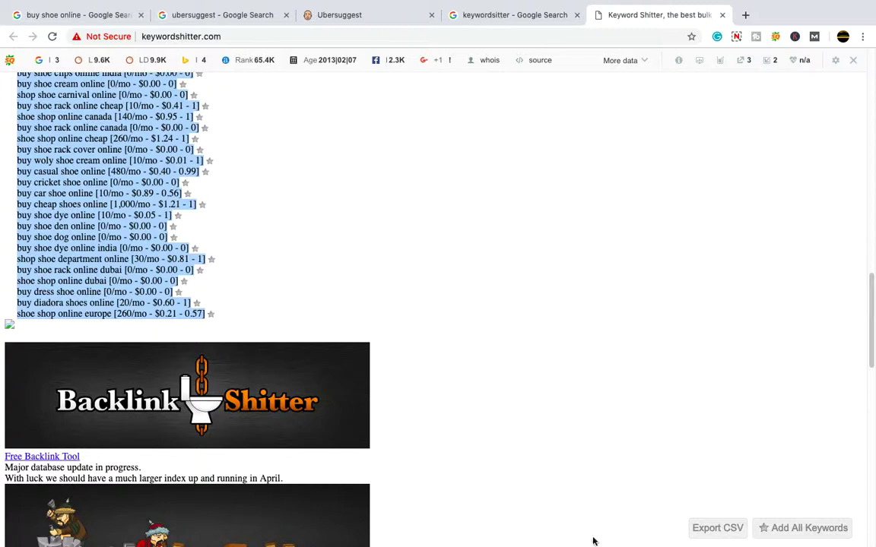
- Switch to Sublime Text, add a dotted separator line below "buy shoe online" and paste the copied keyword list under it
{"action": "left_click", "coordinate": [669, 529]}
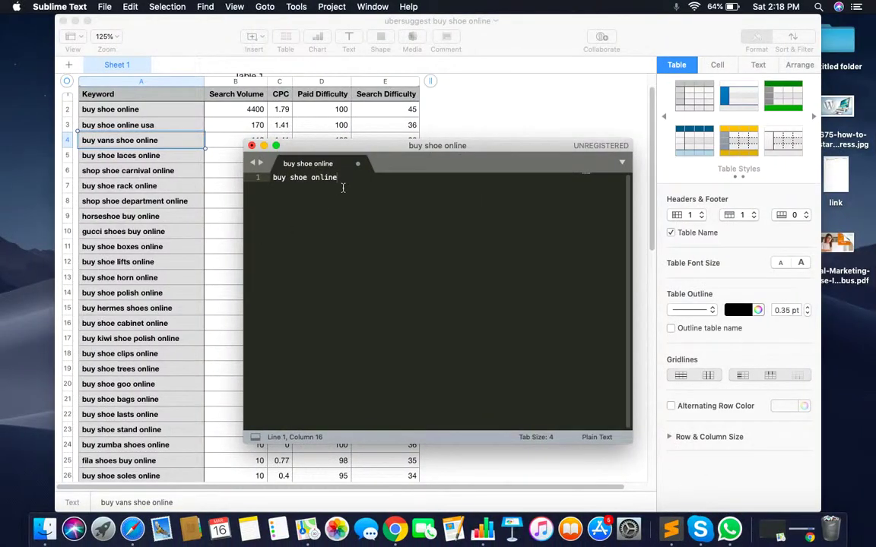
{"action": "key", "text": "Return"}
{"action": "key", "text": "Return"}
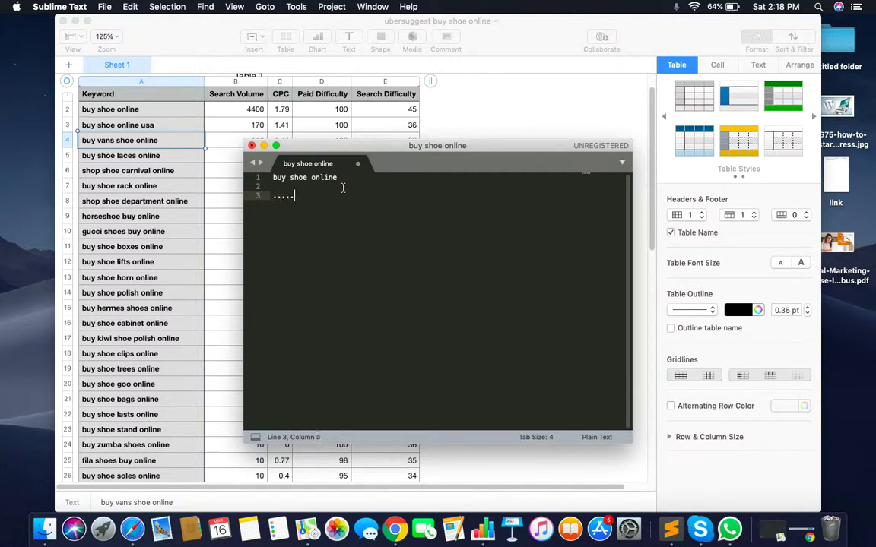
{"action": "key", "text": "Return"}
{"action": "key", "text": "Return"}
{"action": "key", "text": "Return"}
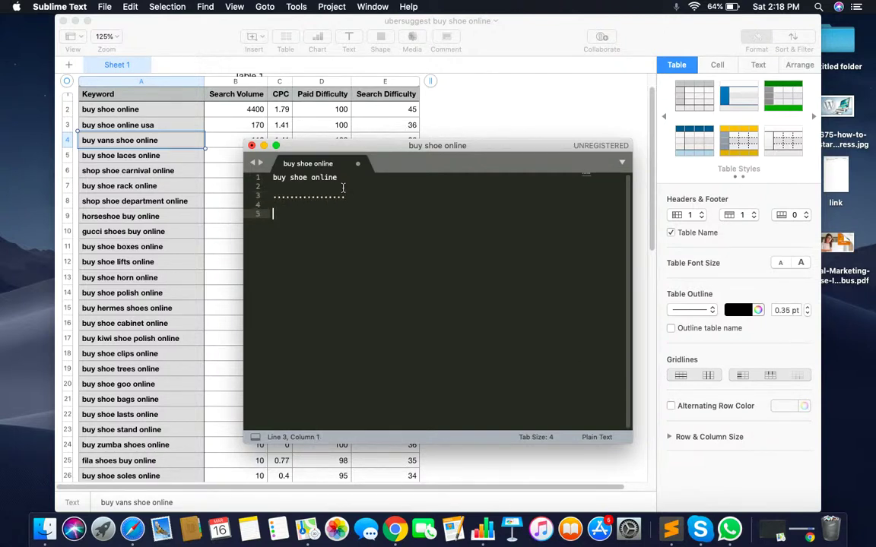
{"action": "key", "text": "super+v"}
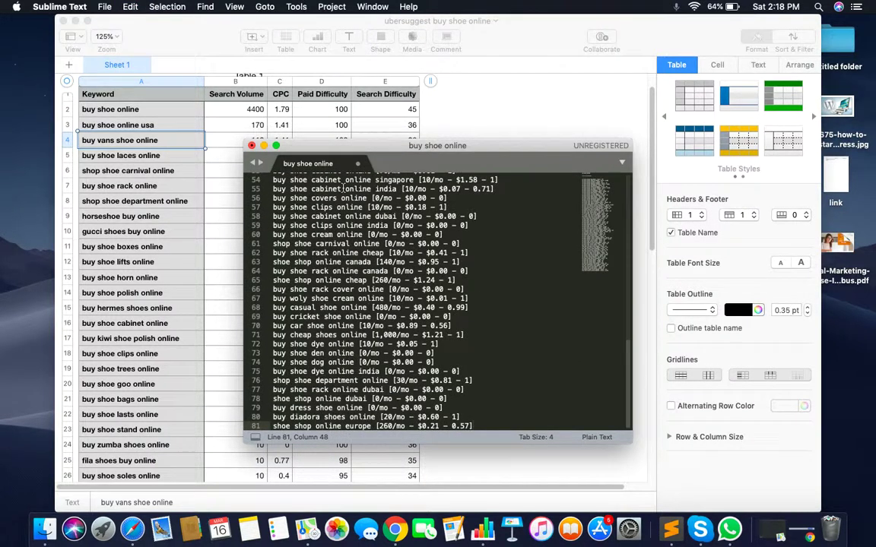
{"action": "scroll", "coordinate": [343, 188], "scroll_direction": "up", "scroll_amount": 5}
{"action": "scroll", "coordinate": [507, 325], "scroll_direction": "up", "scroll_amount": 8}
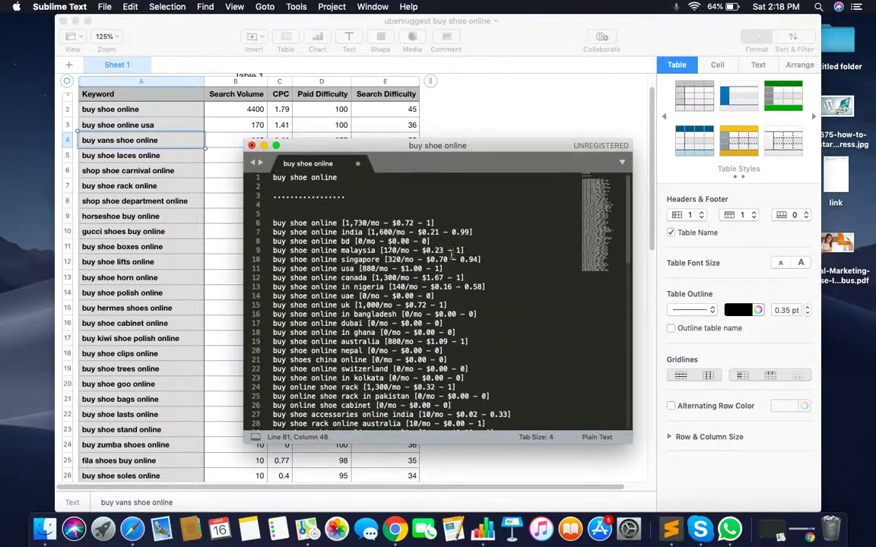
{"action": "left_click", "coordinate": [445, 241]}
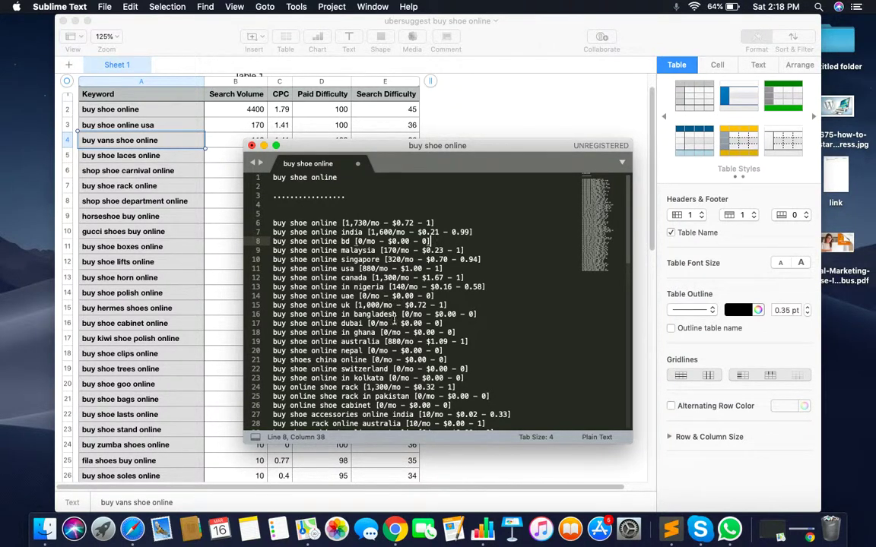
- Copy the keyword "buy shoe boxes online", without its bracketed data, from the pasted keyword list
{"action": "scroll", "coordinate": [401, 333], "scroll_direction": "down", "scroll_amount": 1}
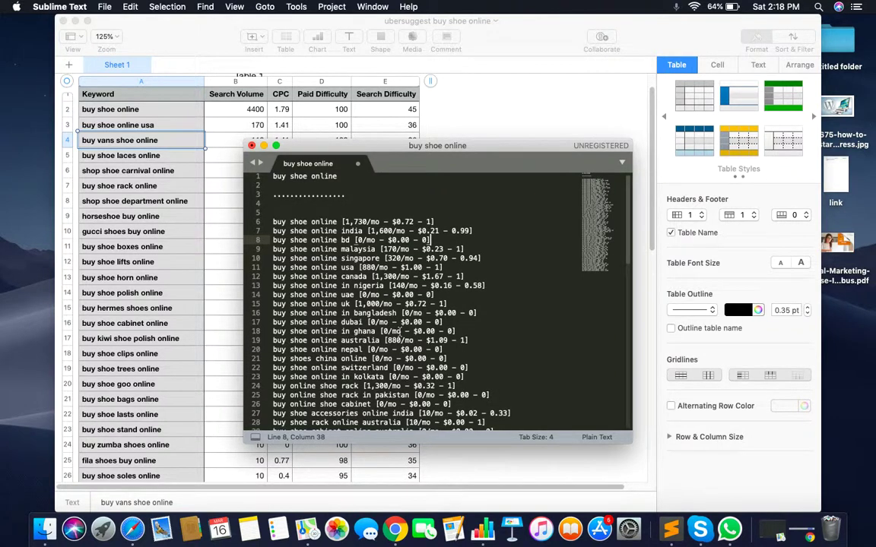
{"action": "scroll", "coordinate": [401, 332], "scroll_direction": "down", "scroll_amount": 3}
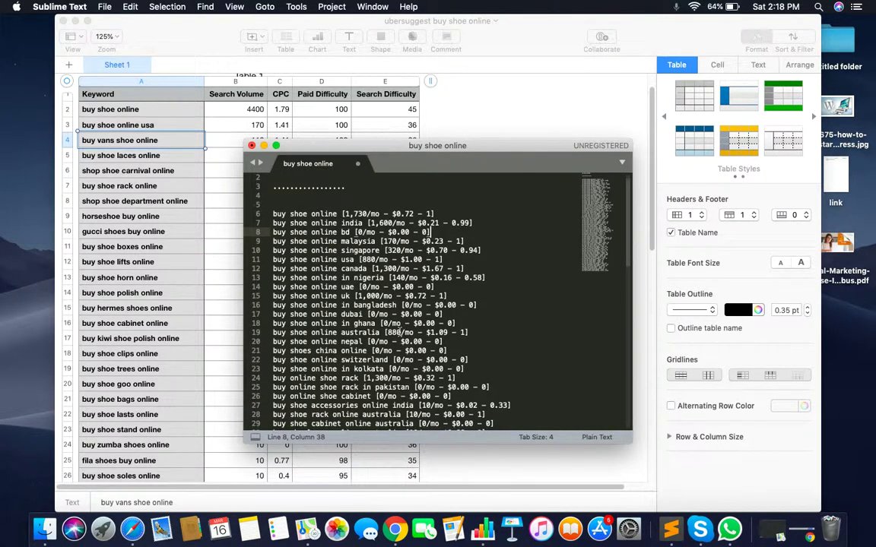
{"action": "scroll", "coordinate": [401, 333], "scroll_direction": "down", "scroll_amount": 2}
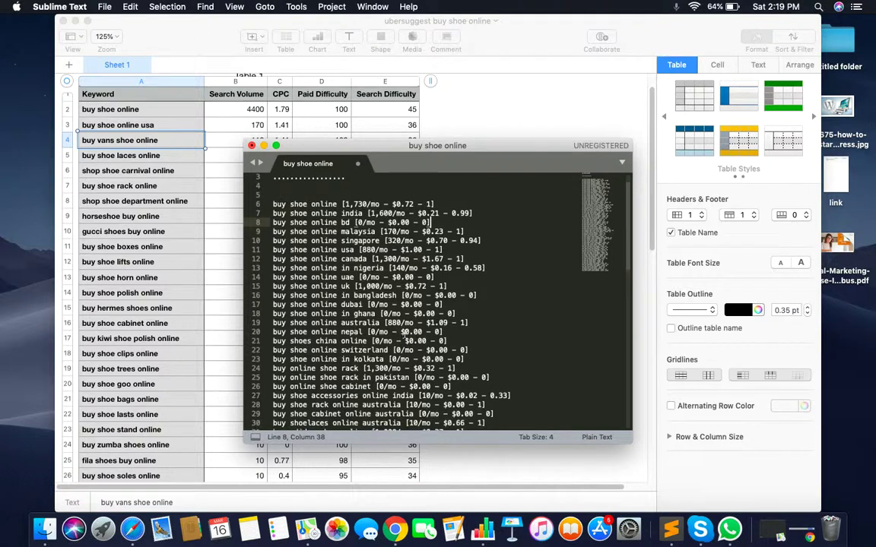
{"action": "scroll", "coordinate": [405, 332], "scroll_direction": "down", "scroll_amount": 8}
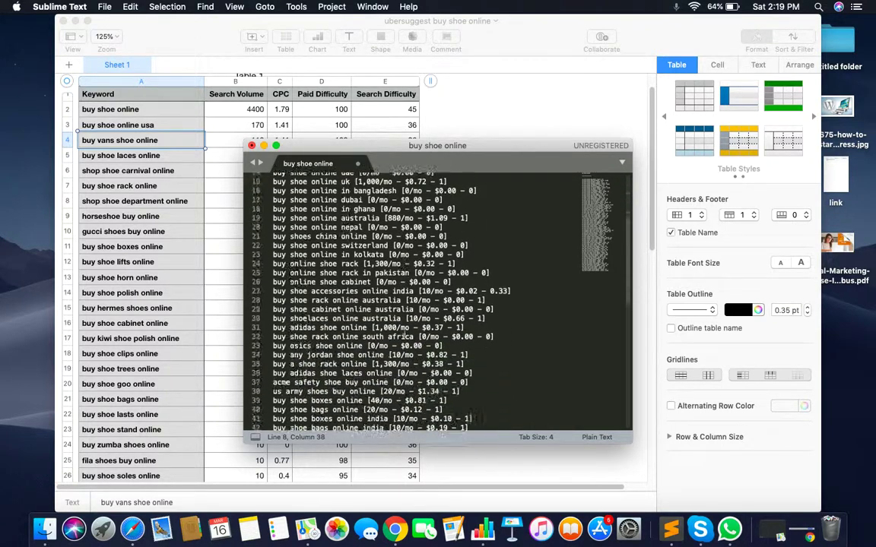
{"action": "scroll", "coordinate": [408, 330], "scroll_direction": "down", "scroll_amount": 1}
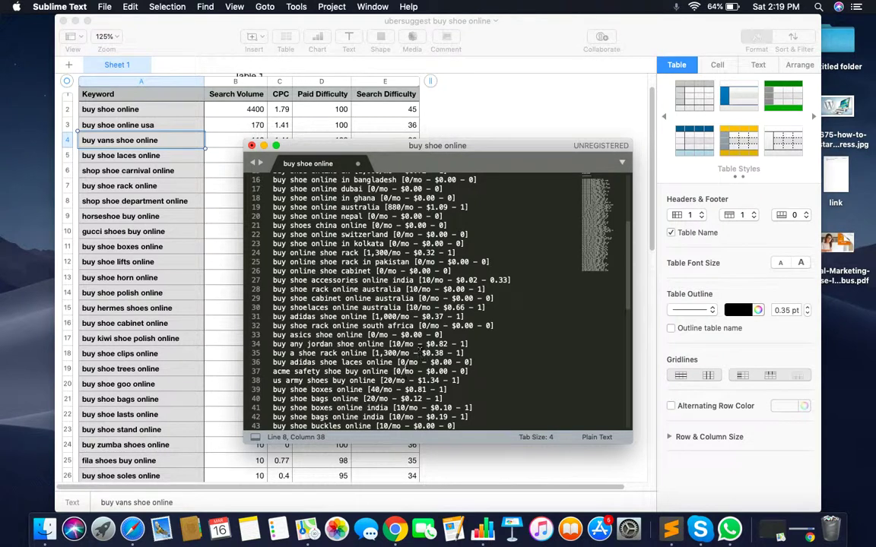
{"action": "left_click_drag", "start_coordinate": [369, 390], "coordinate": [273, 390]}
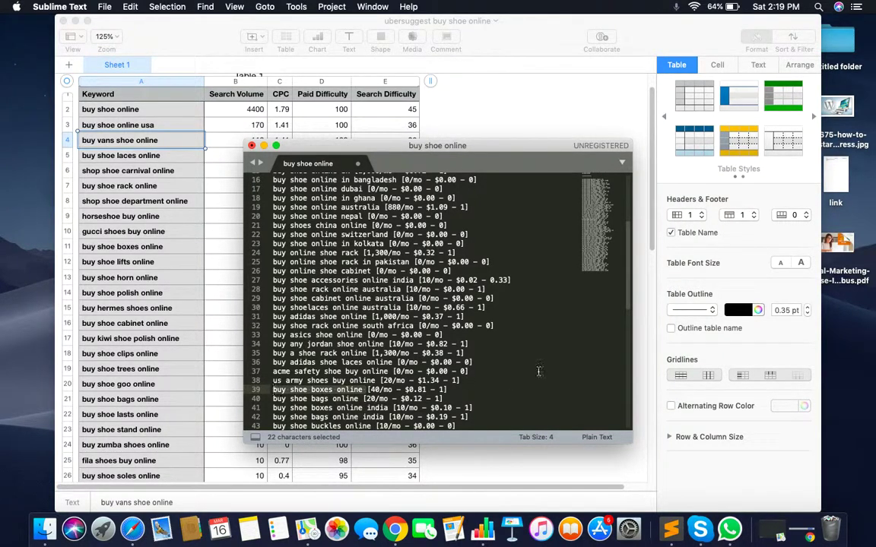
{"action": "key", "text": "super+c"}
- Switch to Chrome and replace the Ubersuggest query with "buy shoe boxes online", then run the keyword search
{"action": "left_click", "coordinate": [395, 529]}
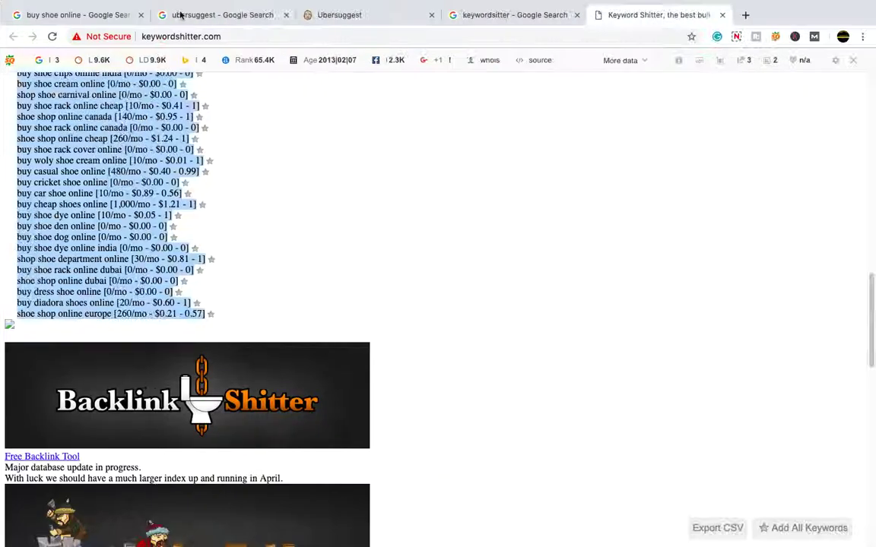
{"action": "left_click", "coordinate": [357, 16]}
{"action": "left_click_drag", "start_coordinate": [168, 151], "coordinate": [91, 155]}
{"action": "key", "text": "super+v"}
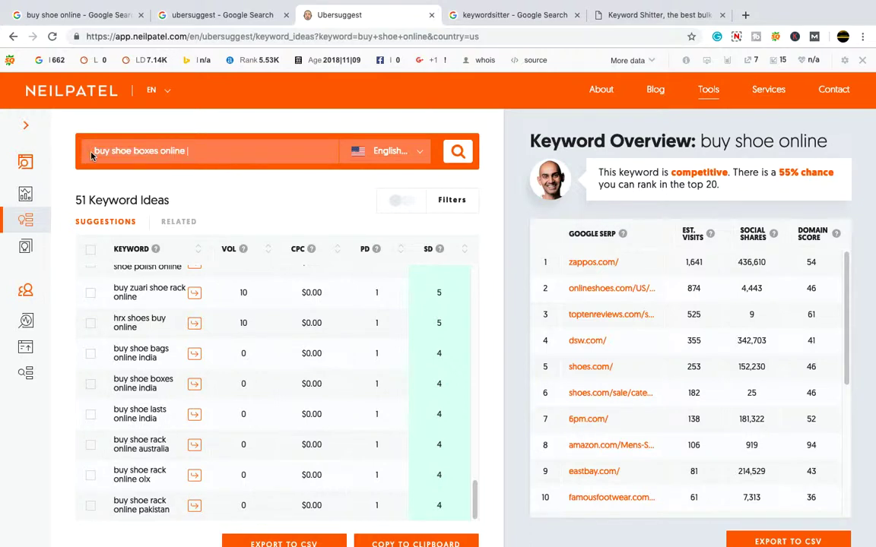
{"action": "left_click", "coordinate": [459, 153]}
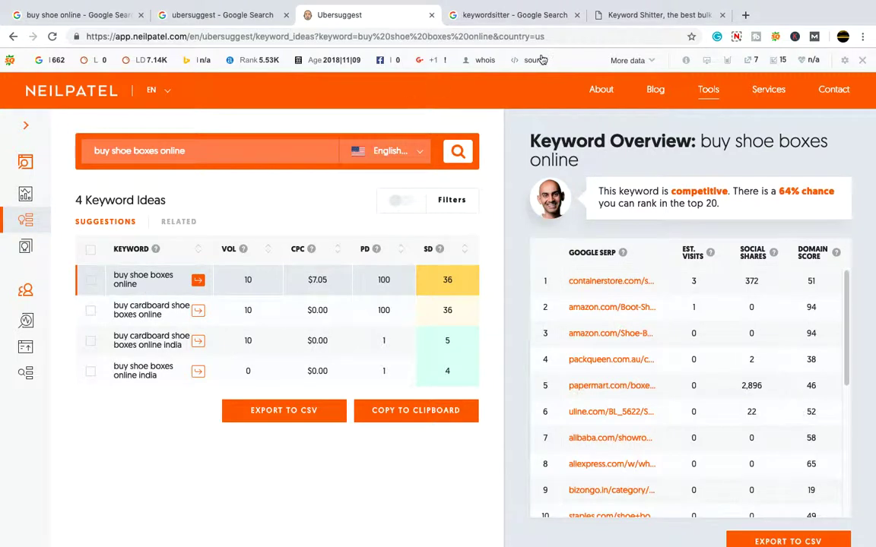
{"action": "left_click", "coordinate": [736, 38]}
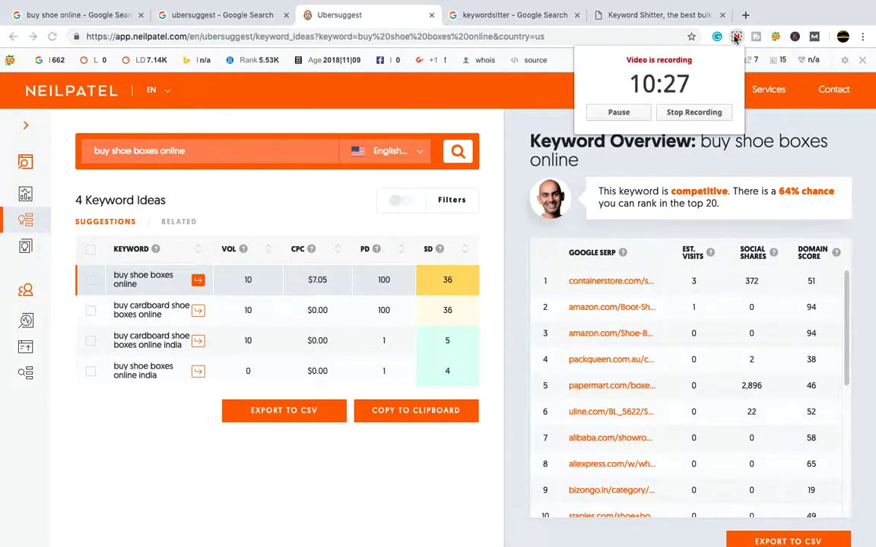